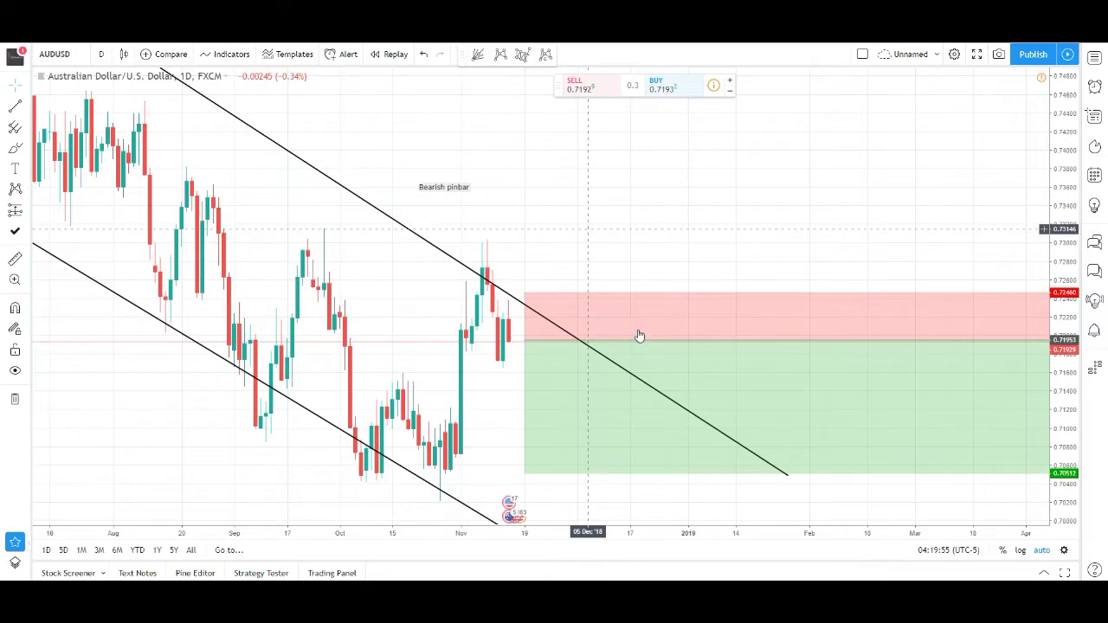
Delete the red and green position projection and the "Bearish pinbar" text label from the AUDUSD chart
{"action": "key", "text": "Delete"}
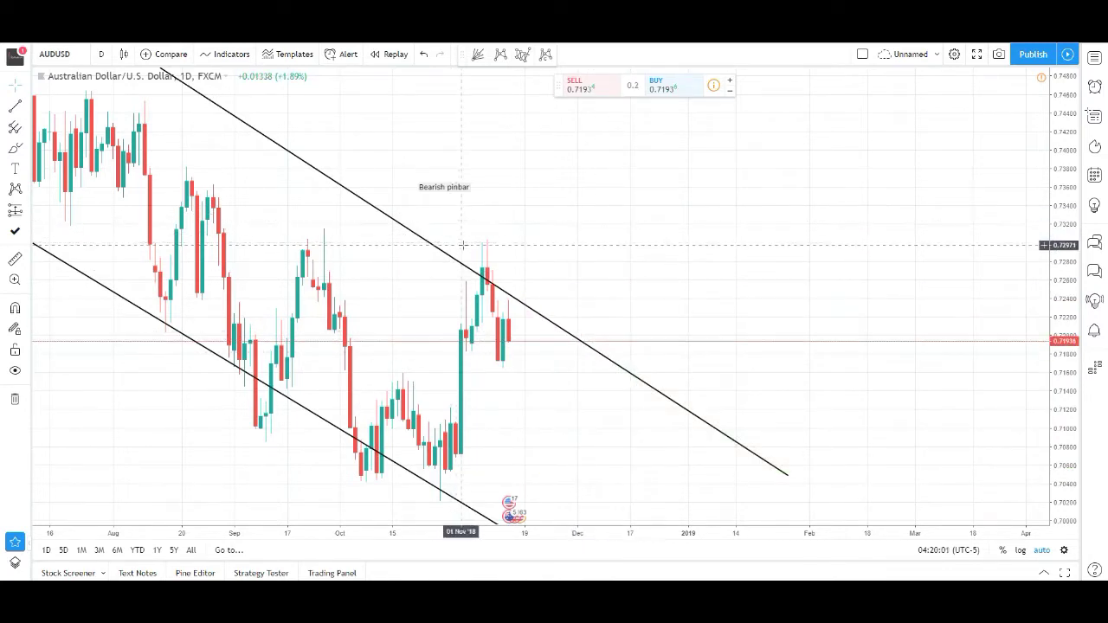
{"action": "scroll", "coordinate": [462, 245], "scroll_direction": "down", "scroll_amount": 2}
{"action": "scroll", "coordinate": [463, 246], "scroll_direction": "down", "scroll_amount": 1}
{"action": "scroll", "coordinate": [463, 246], "scroll_direction": "down", "scroll_amount": 1}
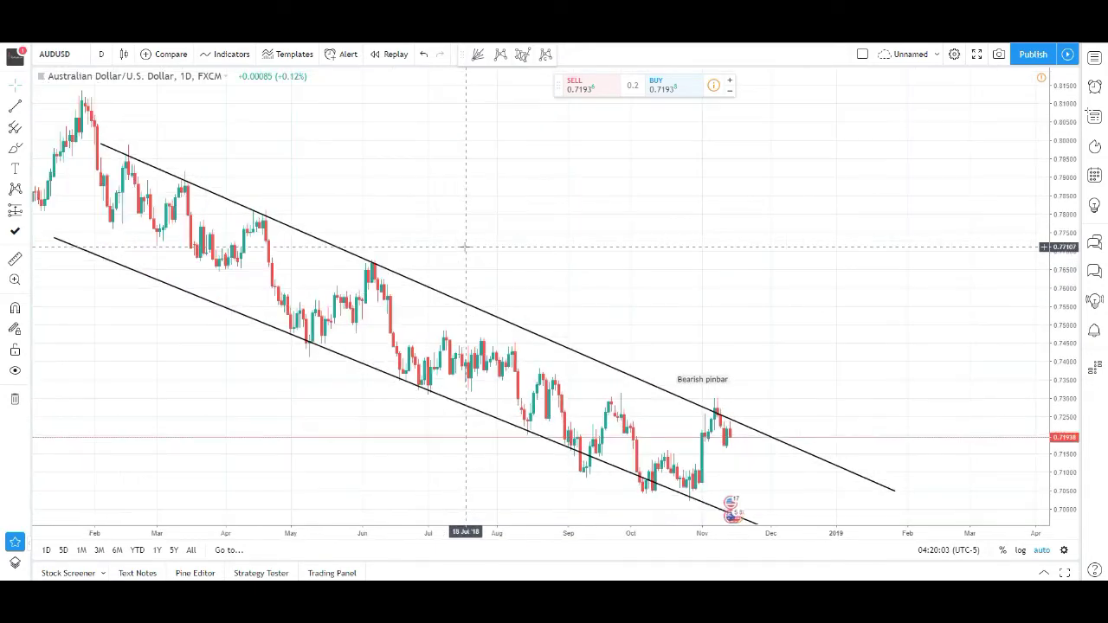
{"action": "scroll", "coordinate": [465, 247], "scroll_direction": "up", "scroll_amount": 4}
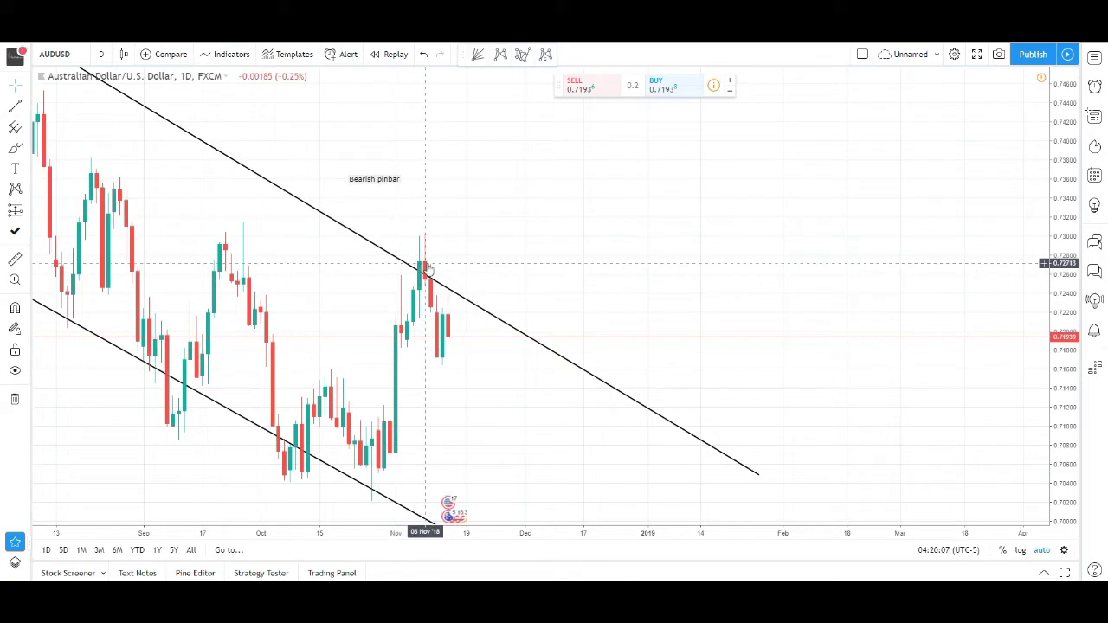
{"action": "left_click", "coordinate": [382, 180]}
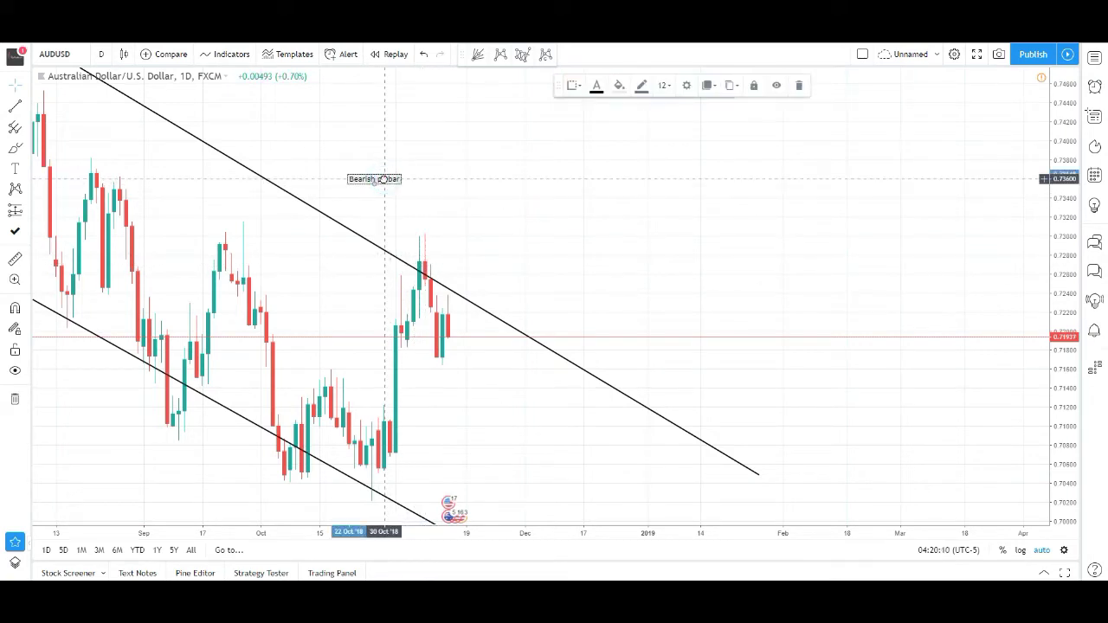
{"action": "key", "text": "Delete"}
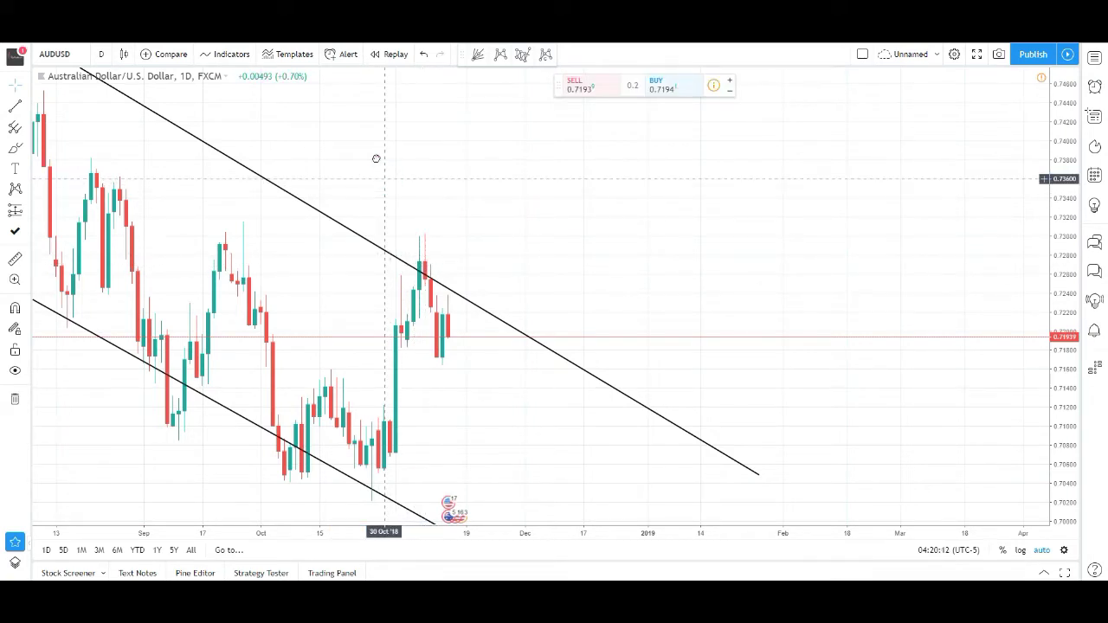
Place Arrow Mark Down markers above the 7 Nov and 8 Nov '18 candles, at about 0.73175 and 0.73053
{"action": "left_click", "coordinate": [30, 149]}
{"action": "left_click", "coordinate": [26, 171]}
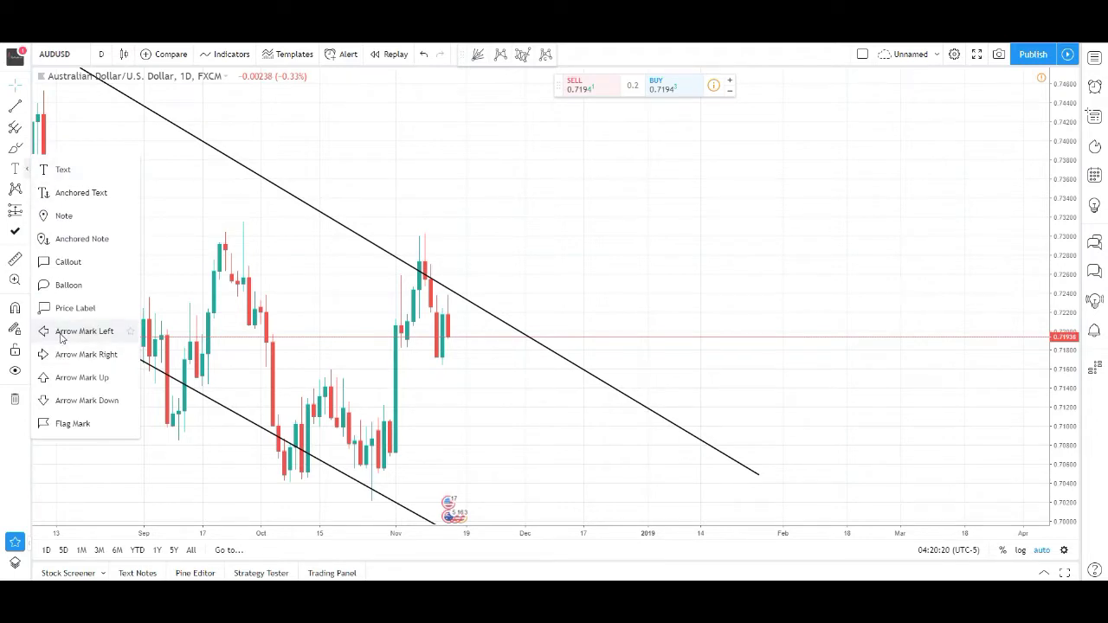
{"action": "left_click", "coordinate": [60, 398]}
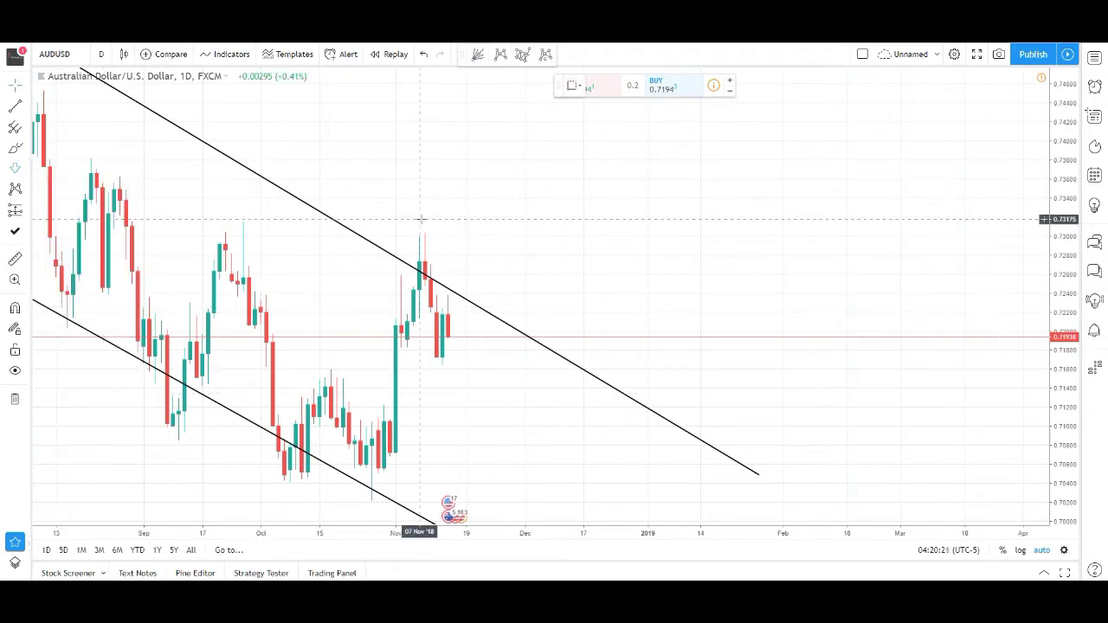
{"action": "left_click", "coordinate": [421, 218]}
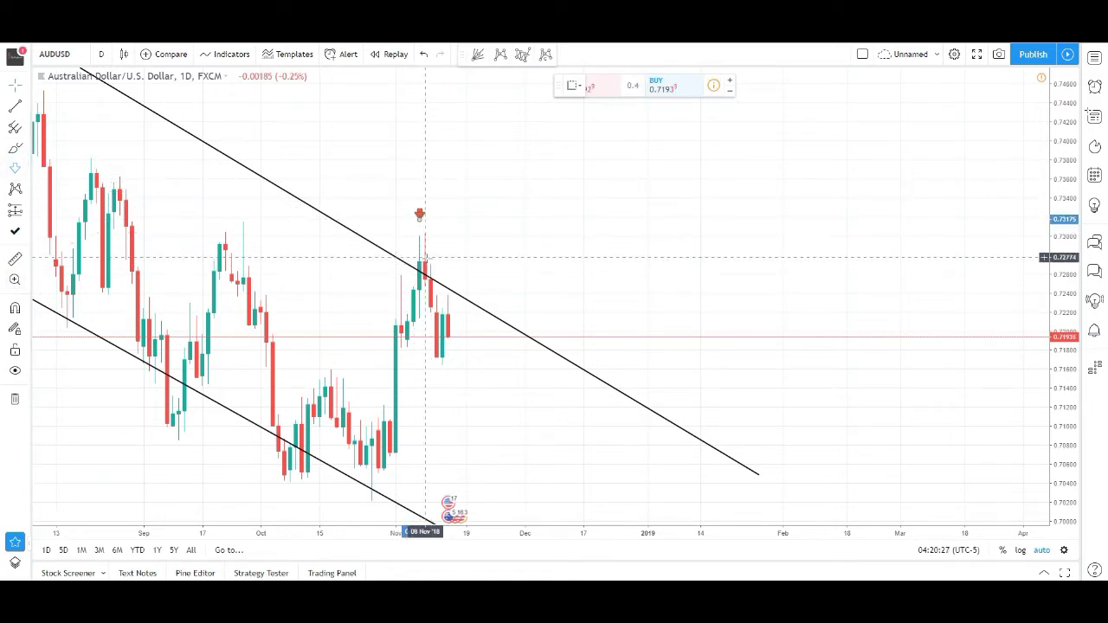
{"action": "left_click", "coordinate": [425, 223]}
{"action": "left_click", "coordinate": [445, 231]}
{"action": "left_click", "coordinate": [431, 227]}
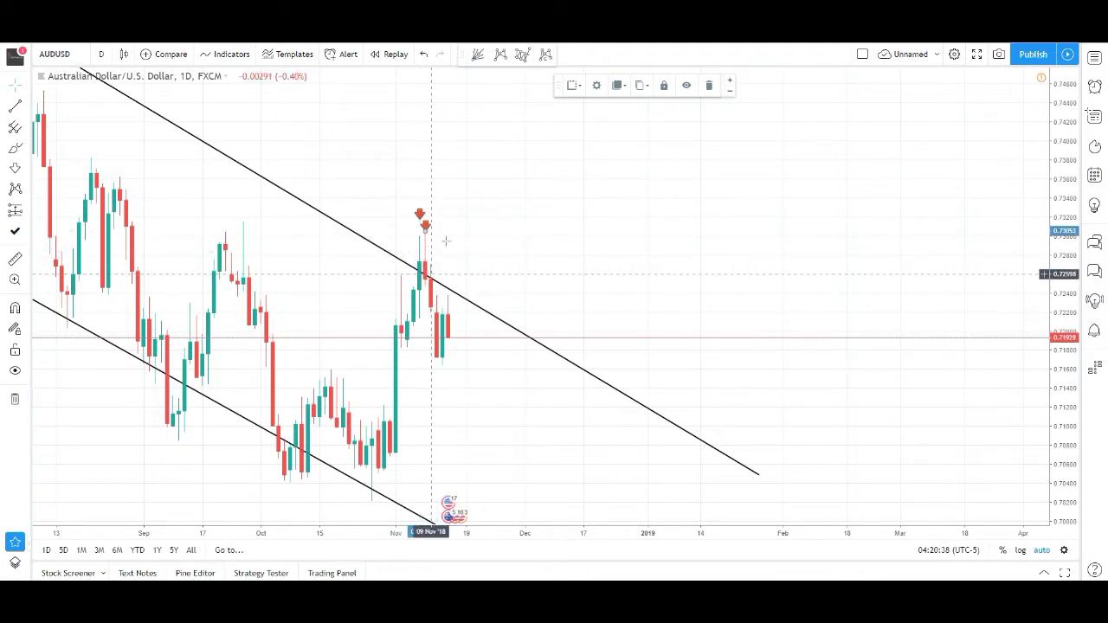
Dismiss the upgrade offer and add an Arrow Mark Down on the upper channel line at 23 Nov '18, about 0.72210
{"action": "left_click", "coordinate": [290, 423]}
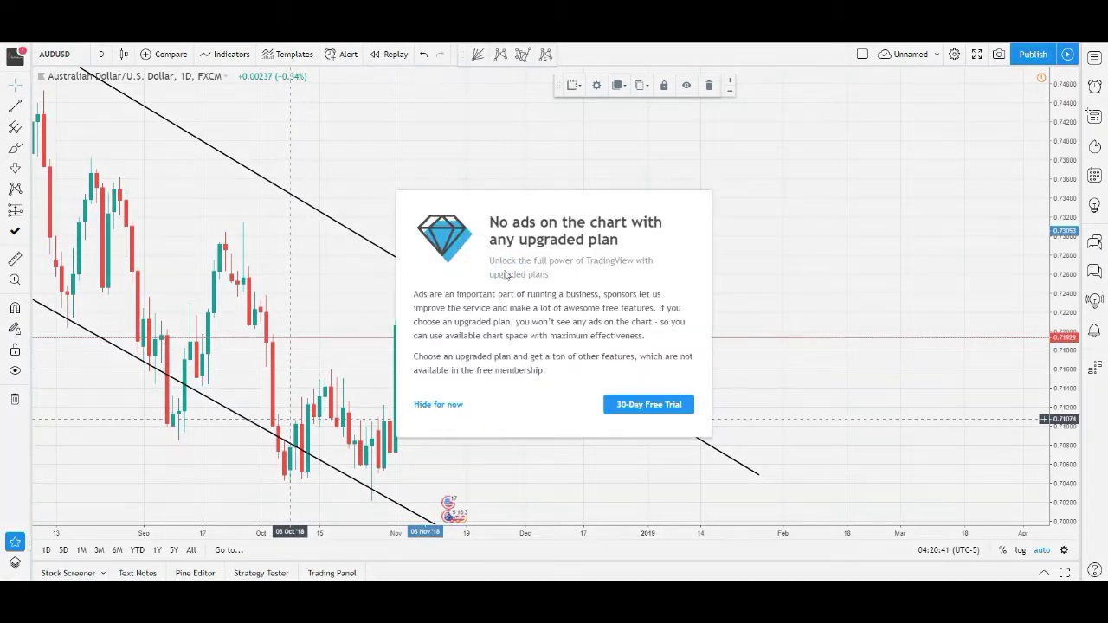
{"action": "left_click", "coordinate": [346, 191]}
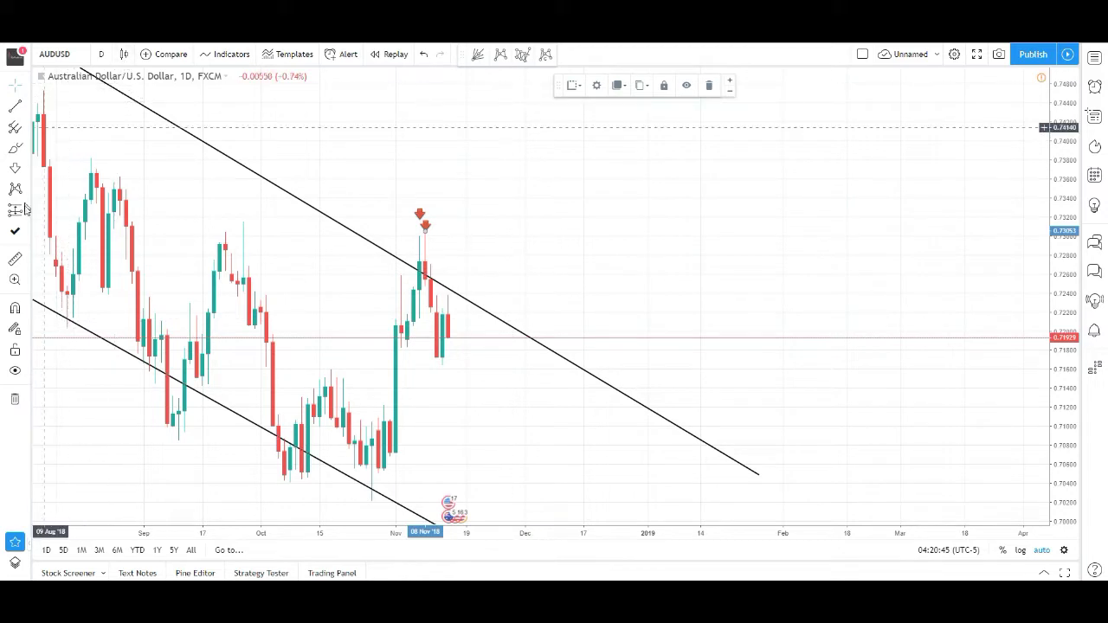
{"action": "left_click", "coordinate": [14, 168]}
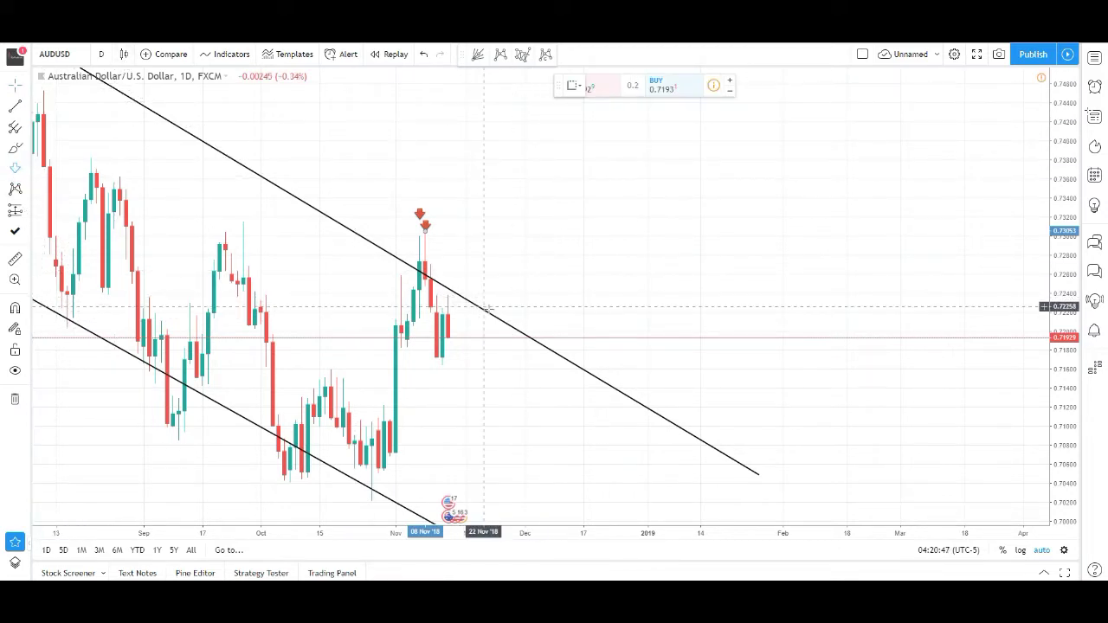
{"action": "left_click", "coordinate": [485, 307]}
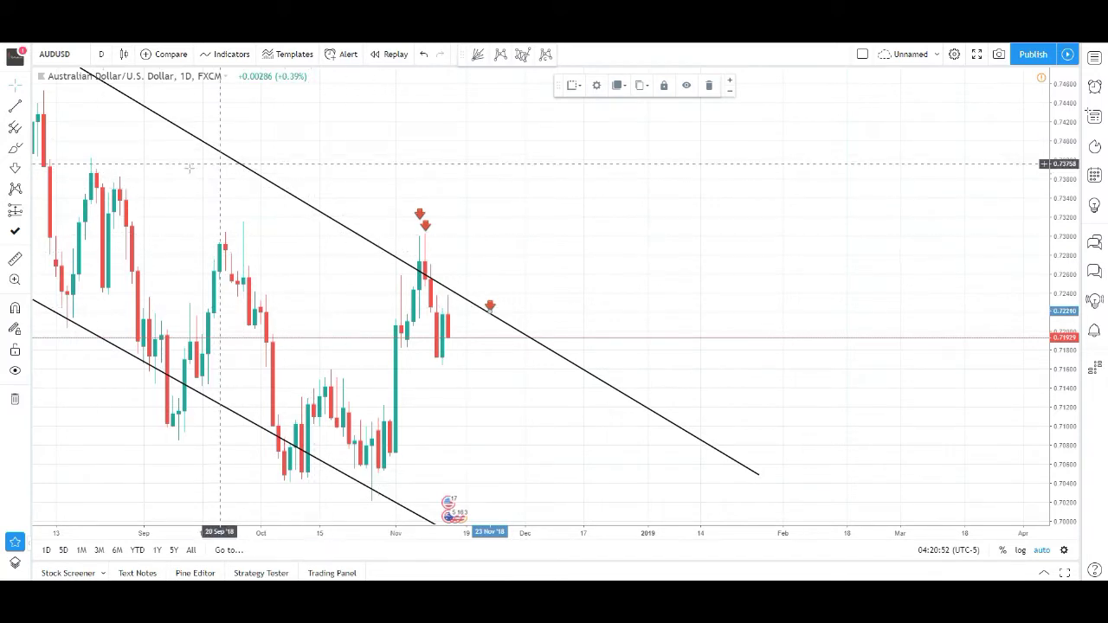
Switch the chart to 4 hours and draw a Head and Shoulders pattern from the 31 Oct '18 low to 15 Nov '18, at about 0.71523
{"action": "left_click", "coordinate": [104, 53]}
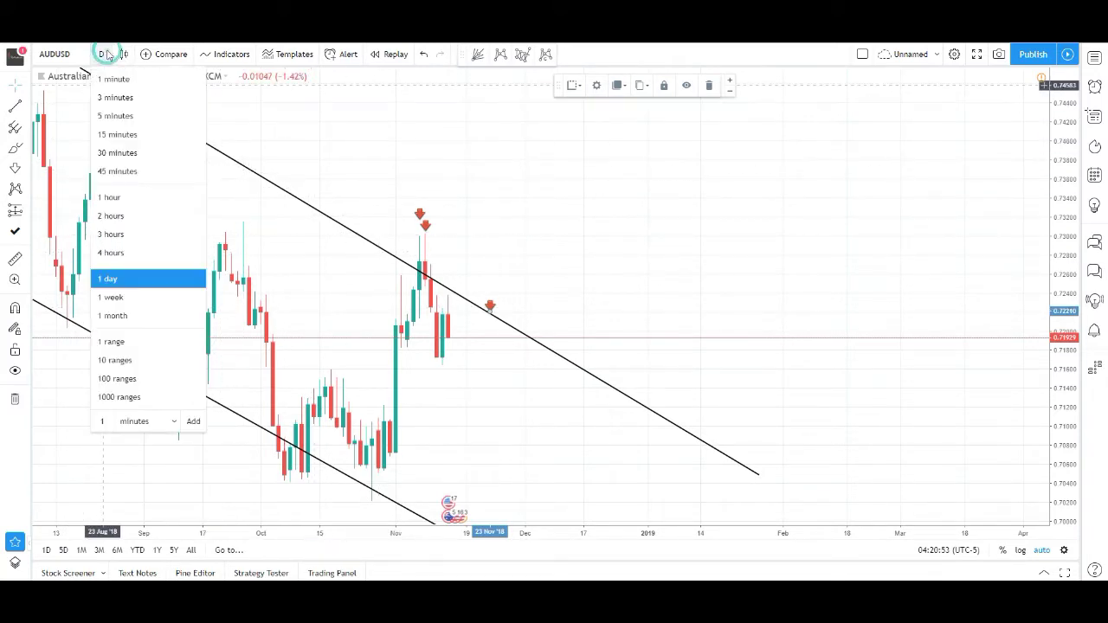
{"action": "left_click", "coordinate": [130, 252]}
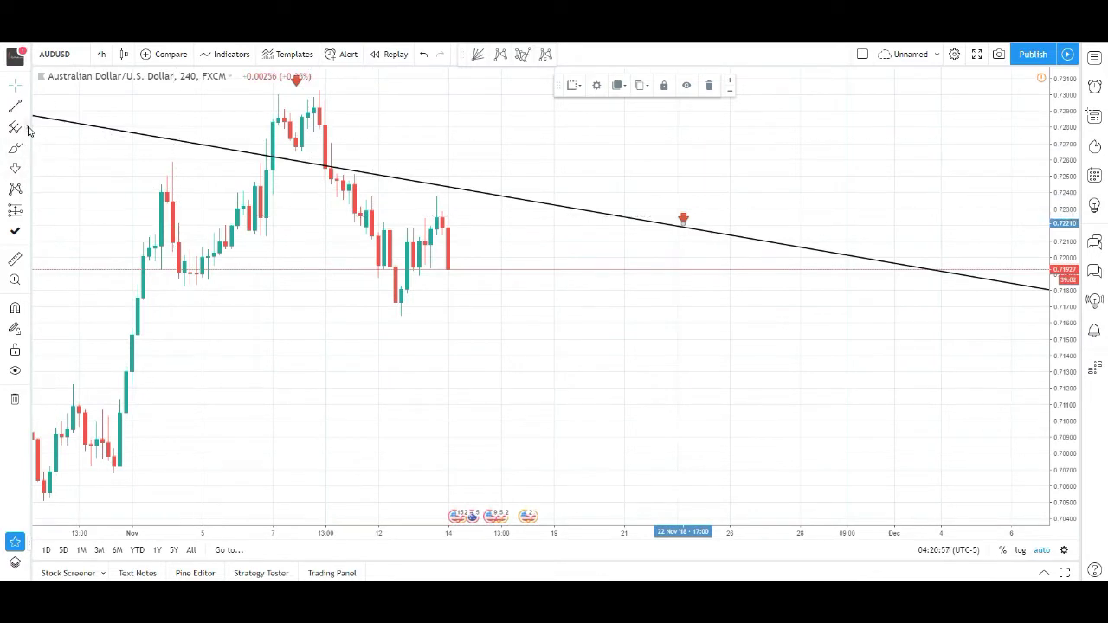
{"action": "left_click", "coordinate": [28, 212]}
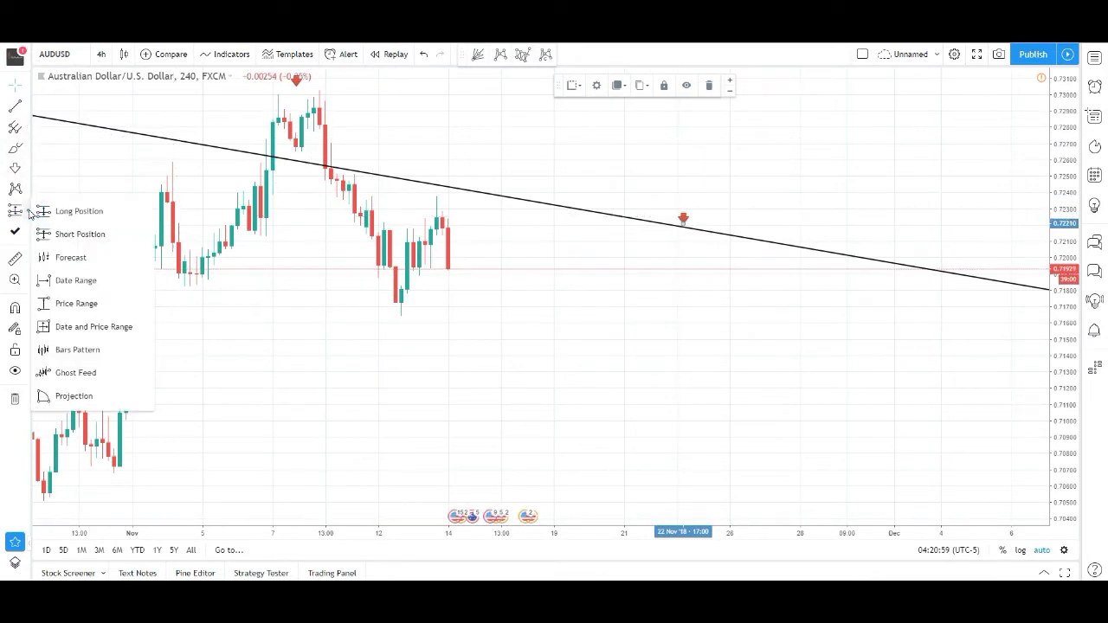
{"action": "left_click", "coordinate": [24, 127]}
{"action": "left_click", "coordinate": [24, 128]}
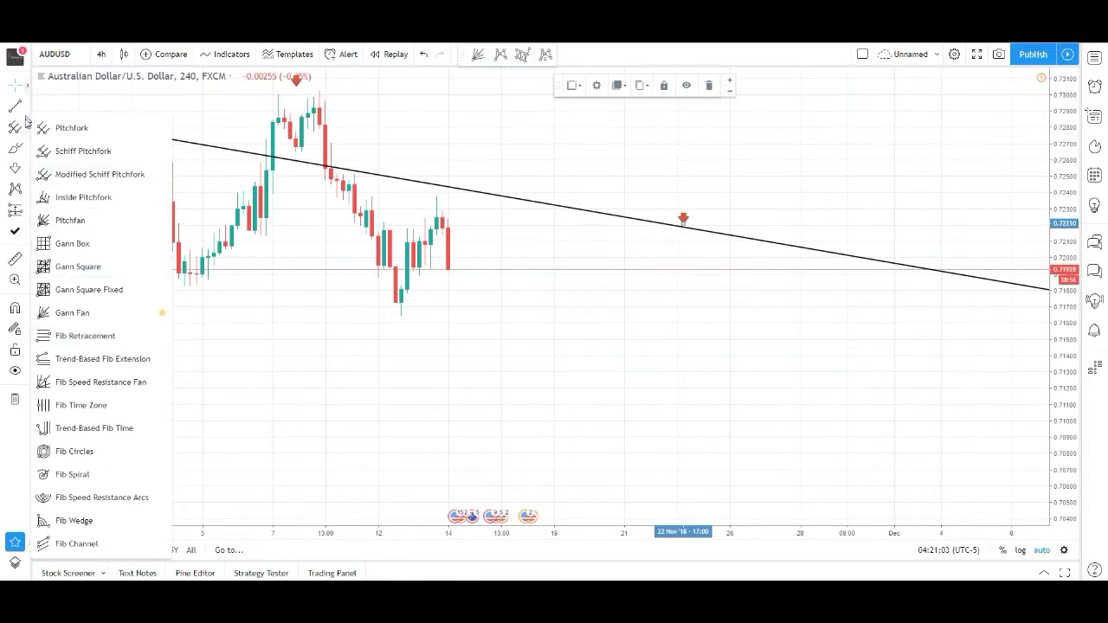
{"action": "left_click", "coordinate": [29, 149]}
{"action": "left_click", "coordinate": [28, 131]}
{"action": "left_click", "coordinate": [29, 195]}
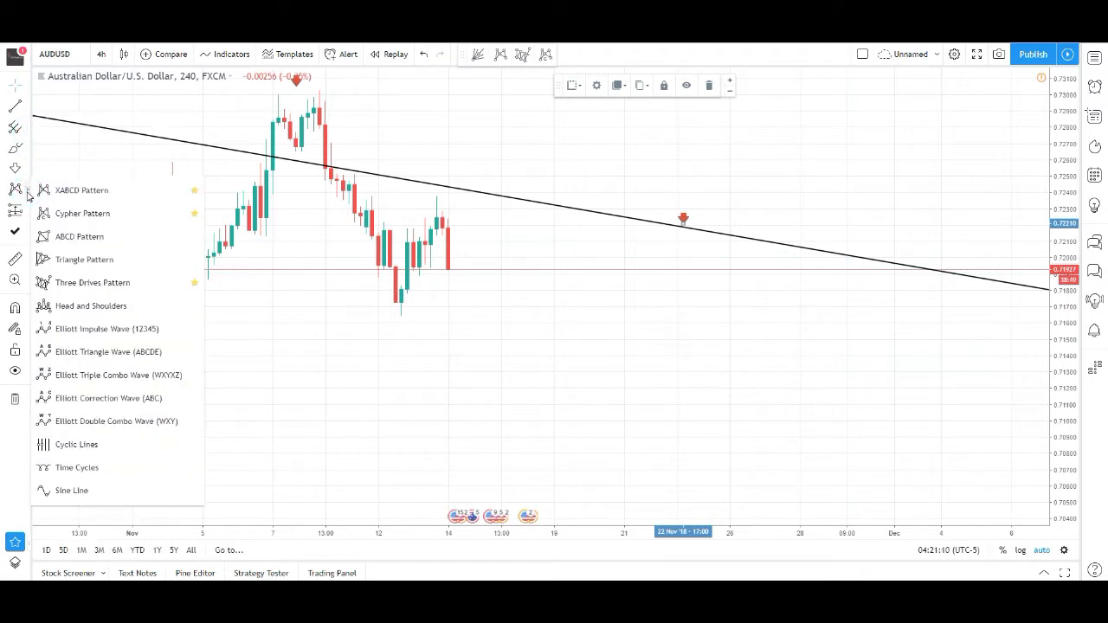
{"action": "left_click", "coordinate": [73, 306]}
{"action": "left_click", "coordinate": [112, 459]}
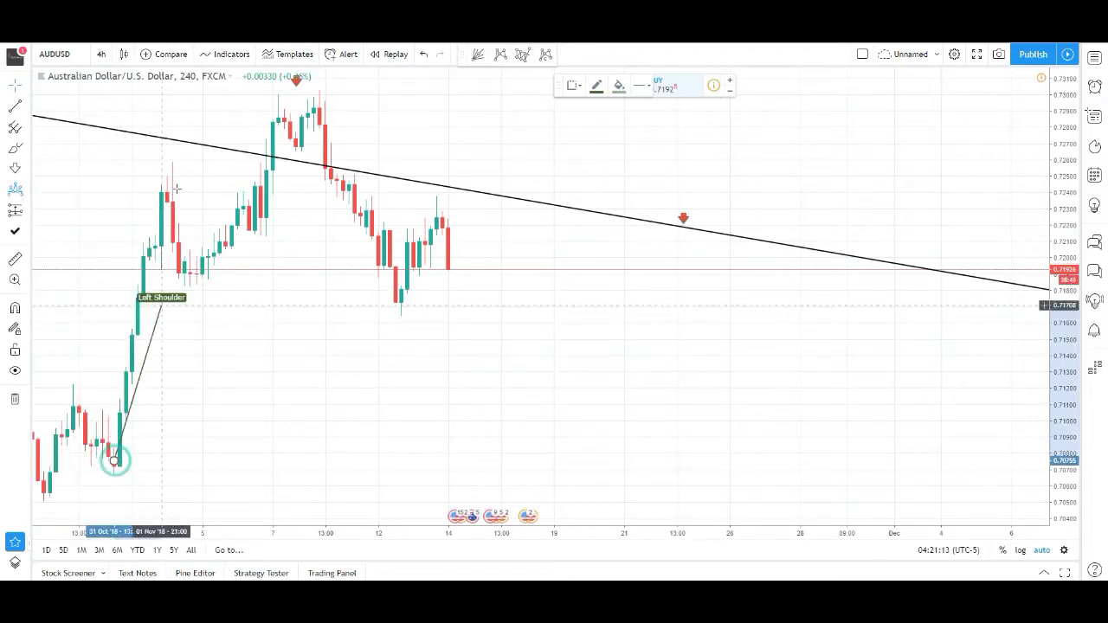
{"action": "left_click", "coordinate": [172, 175]}
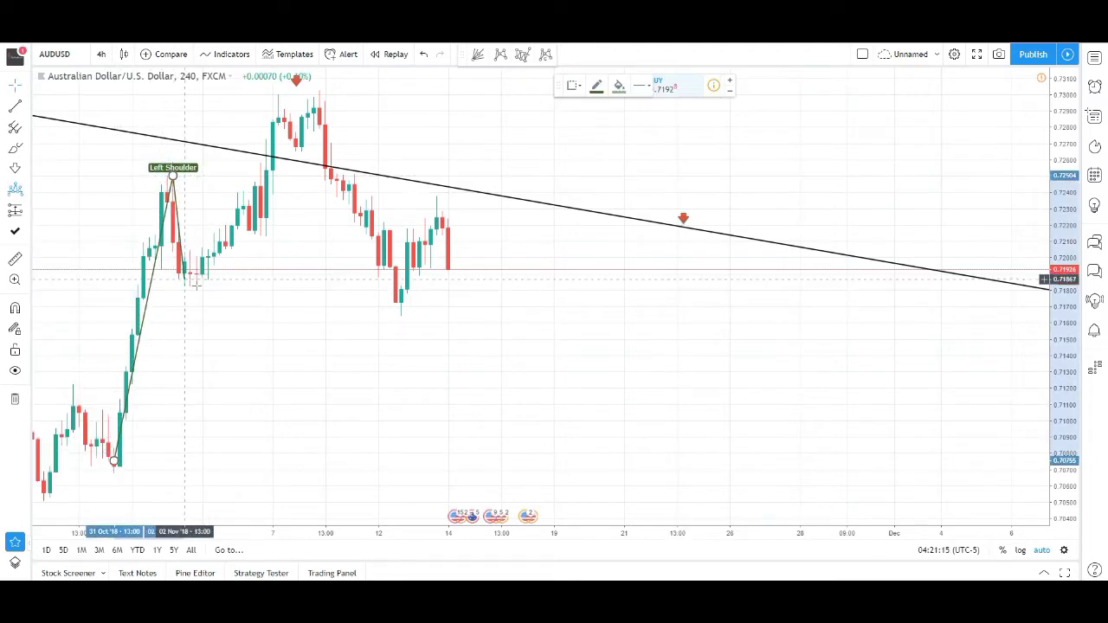
{"action": "left_click", "coordinate": [197, 286]}
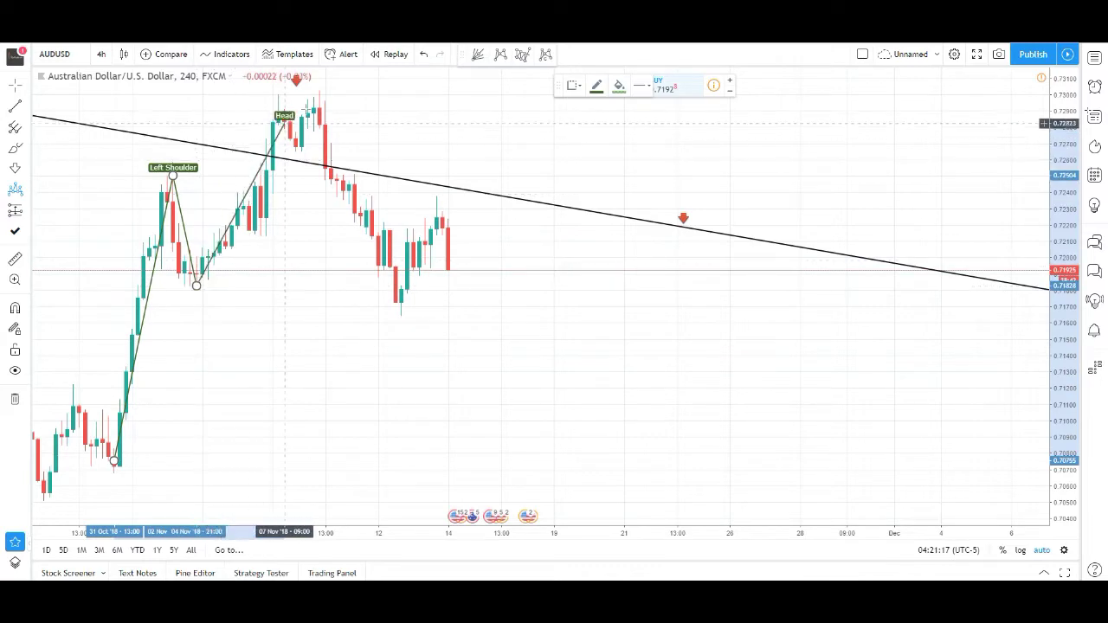
{"action": "left_click", "coordinate": [314, 99]}
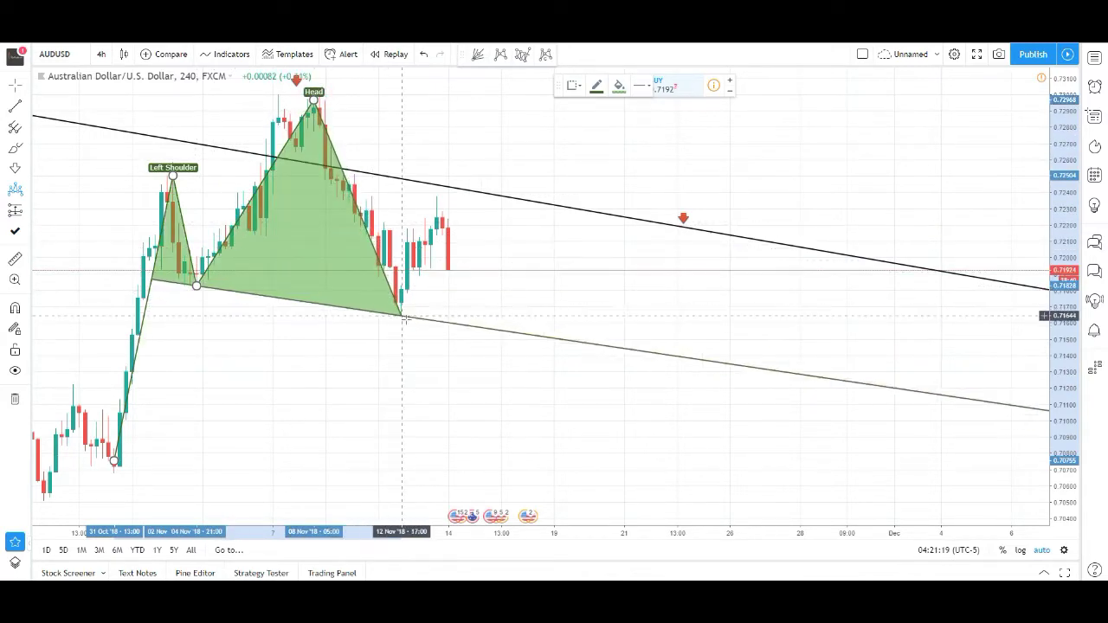
{"action": "left_click", "coordinate": [407, 320]}
{"action": "left_click", "coordinate": [442, 216]}
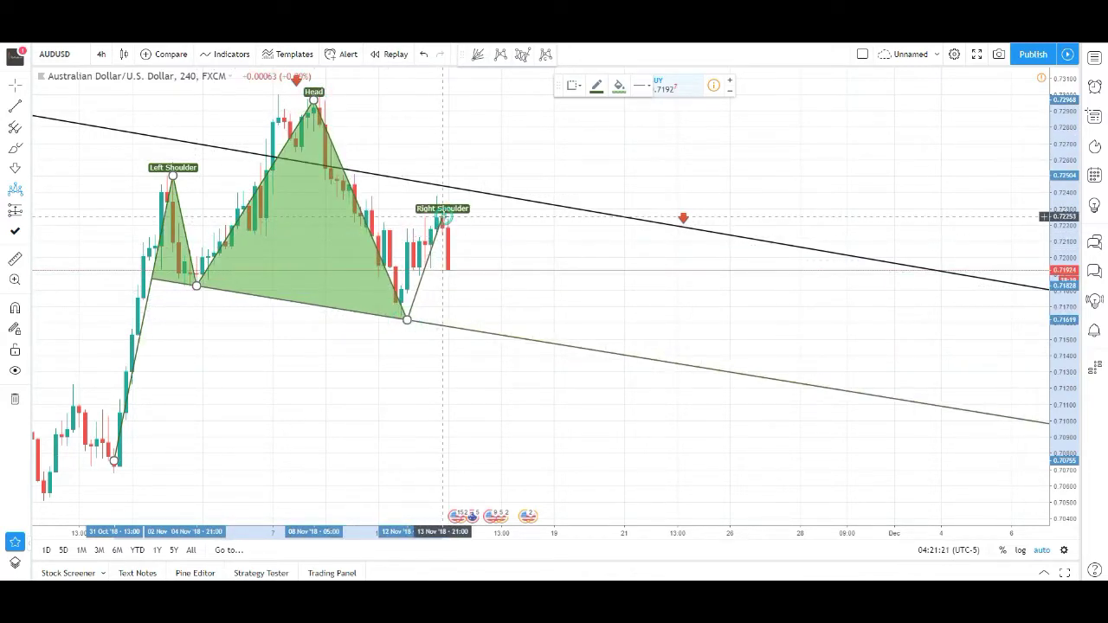
{"action": "left_click", "coordinate": [502, 335]}
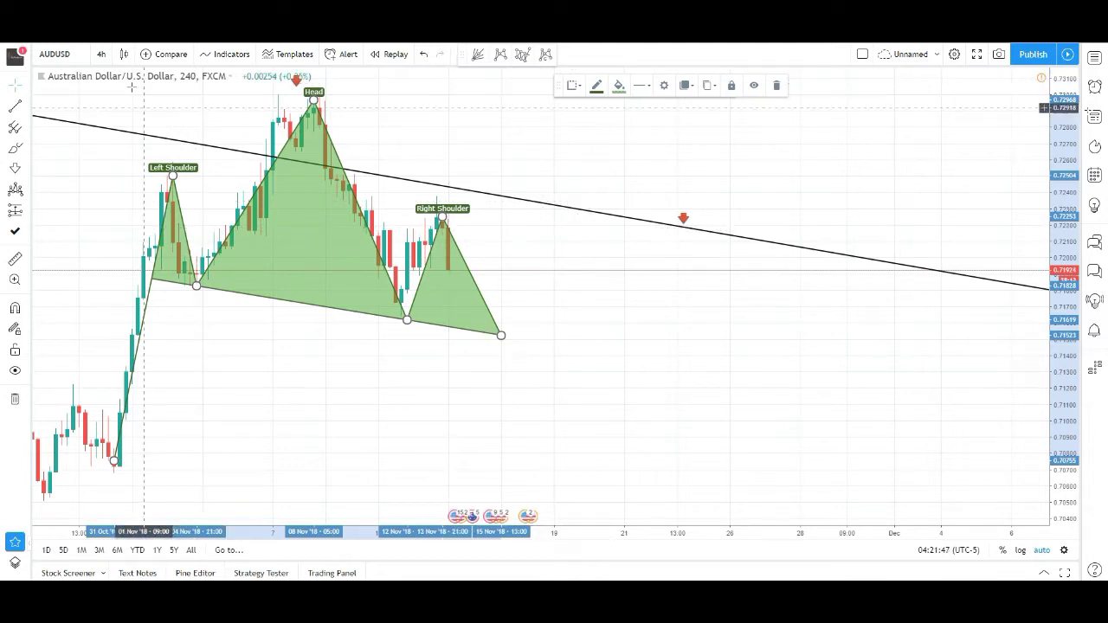
Switch the chart to 1 hour and draw a rising trend line from the 12 Nov '18 low at about 0.71680, beneath the right shoulder's lows
{"action": "left_click", "coordinate": [97, 57]}
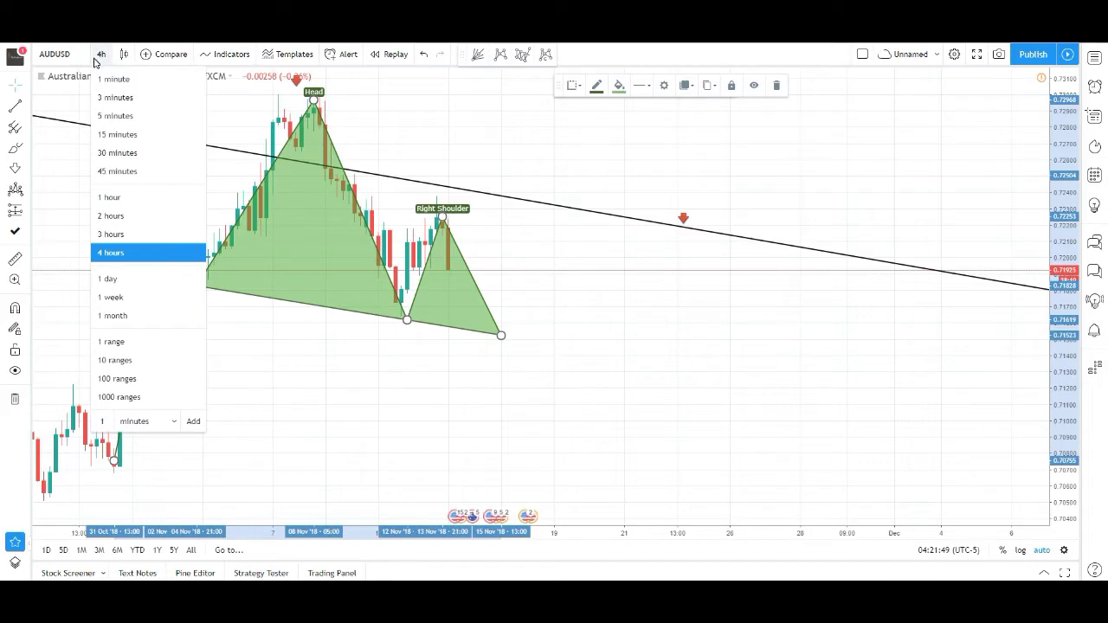
{"action": "left_click", "coordinate": [121, 199]}
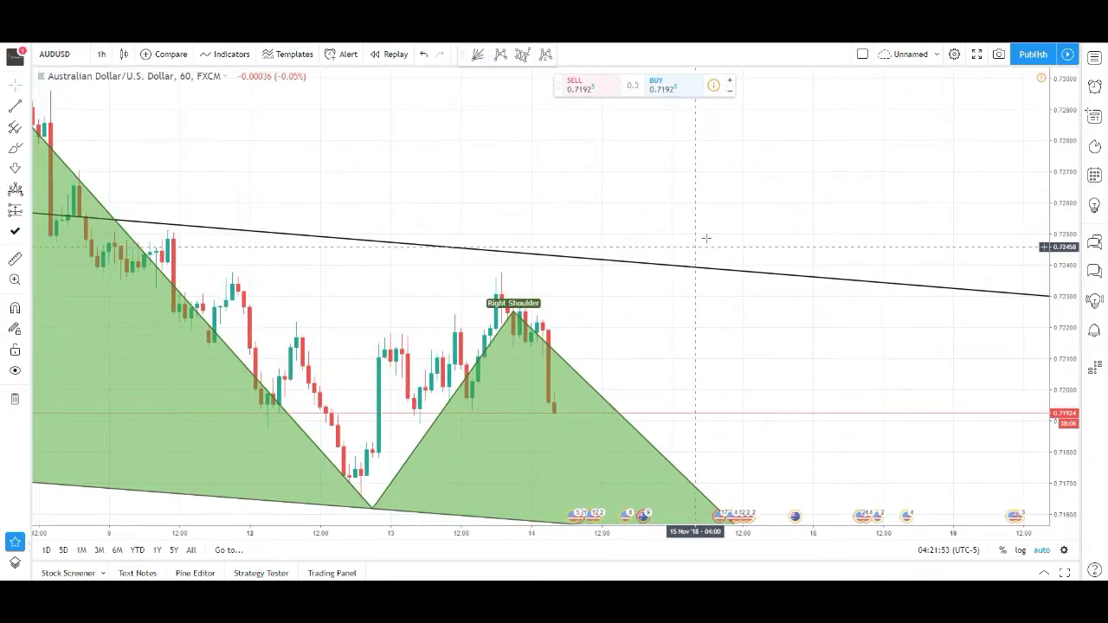
{"action": "left_click", "coordinate": [16, 105]}
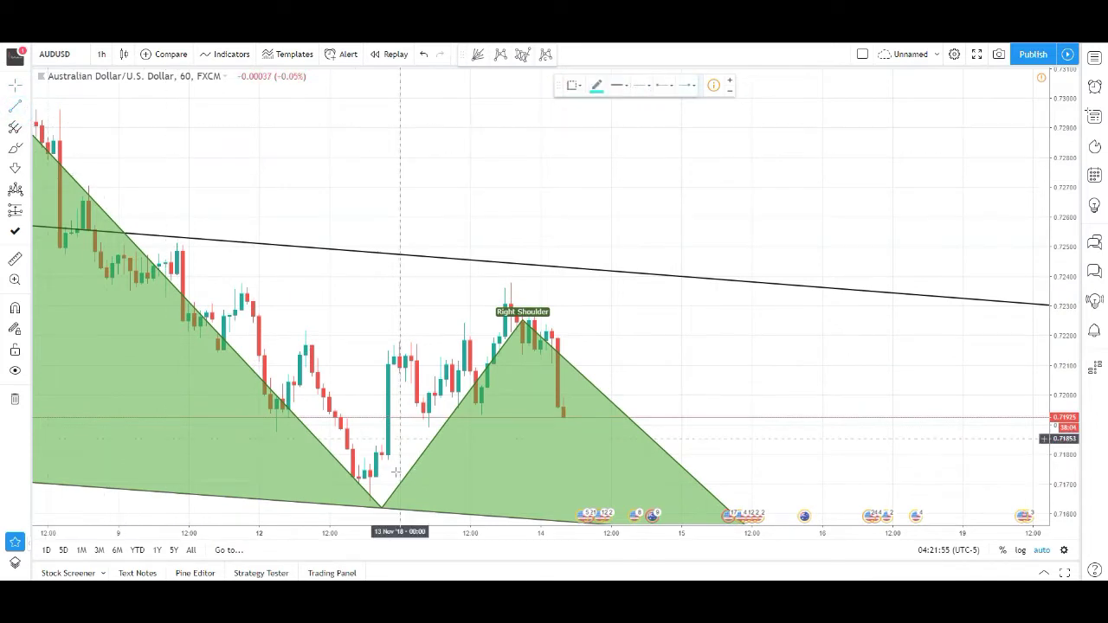
{"action": "left_click", "coordinate": [371, 490]}
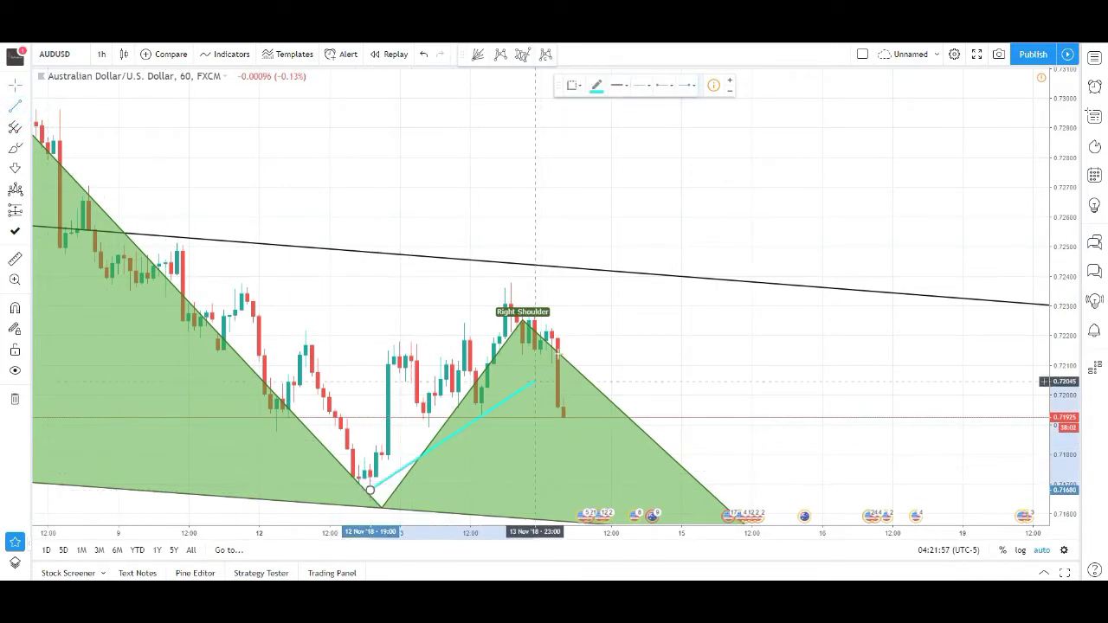
{"action": "left_click", "coordinate": [616, 304]}
{"action": "left_click_drag", "start_coordinate": [666, 398], "coordinate": [656, 389]}
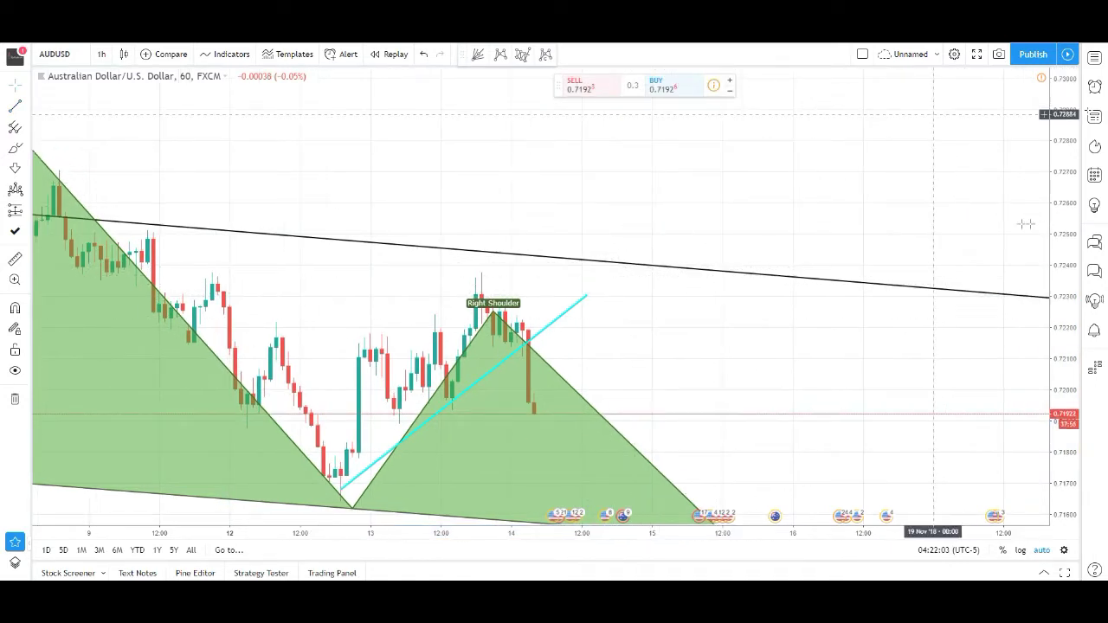
{"action": "left_click_drag", "start_coordinate": [1062, 246], "coordinate": [1067, 276]}
{"action": "left_click", "coordinate": [563, 217]}
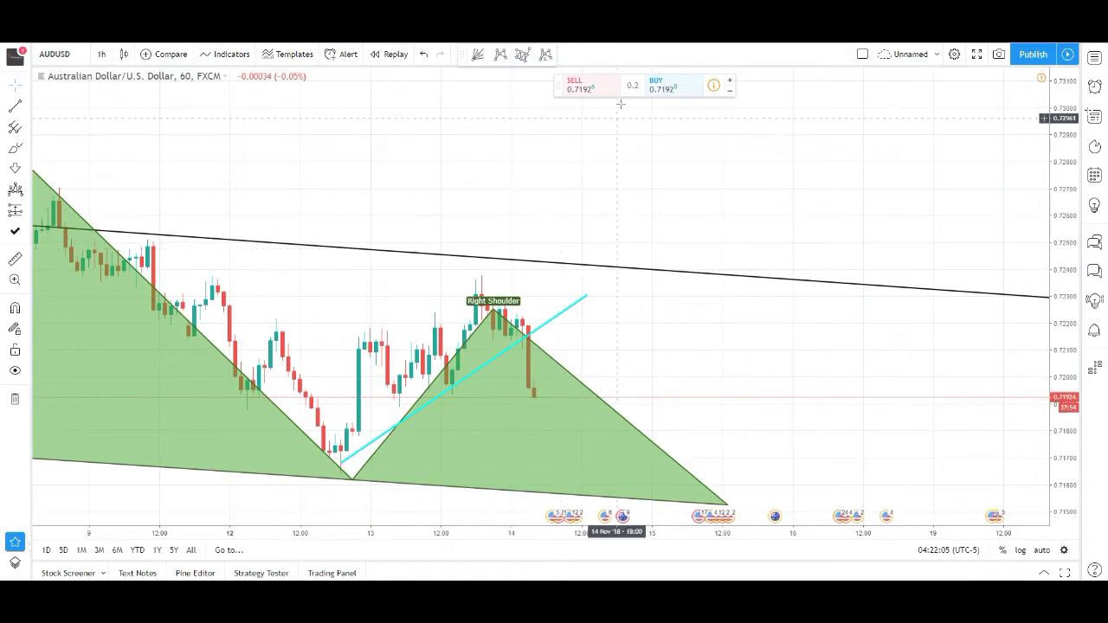
Place a horizontal ray at about 0.71929 starting from the 12 Nov '18 candles, extending across the right shoulder
{"action": "scroll", "coordinate": [638, 318], "scroll_direction": "down", "scroll_amount": 2}
{"action": "scroll", "coordinate": [638, 321], "scroll_direction": "down", "scroll_amount": 1}
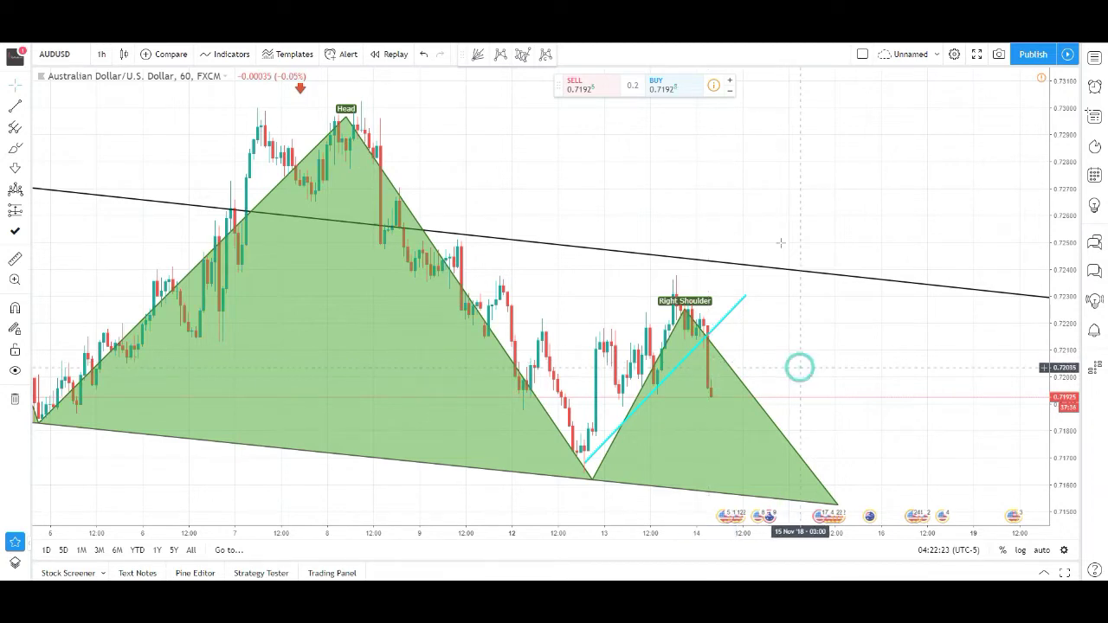
{"action": "left_click_drag", "start_coordinate": [799, 369], "coordinate": [797, 345]}
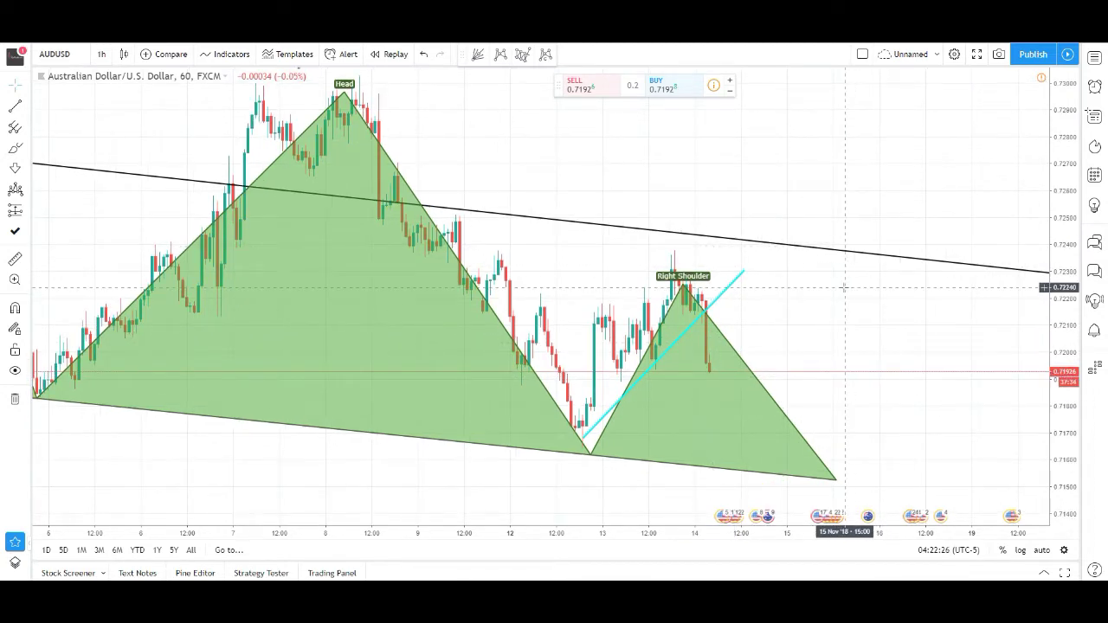
{"action": "left_click", "coordinate": [27, 104]}
{"action": "left_click", "coordinate": [55, 196]}
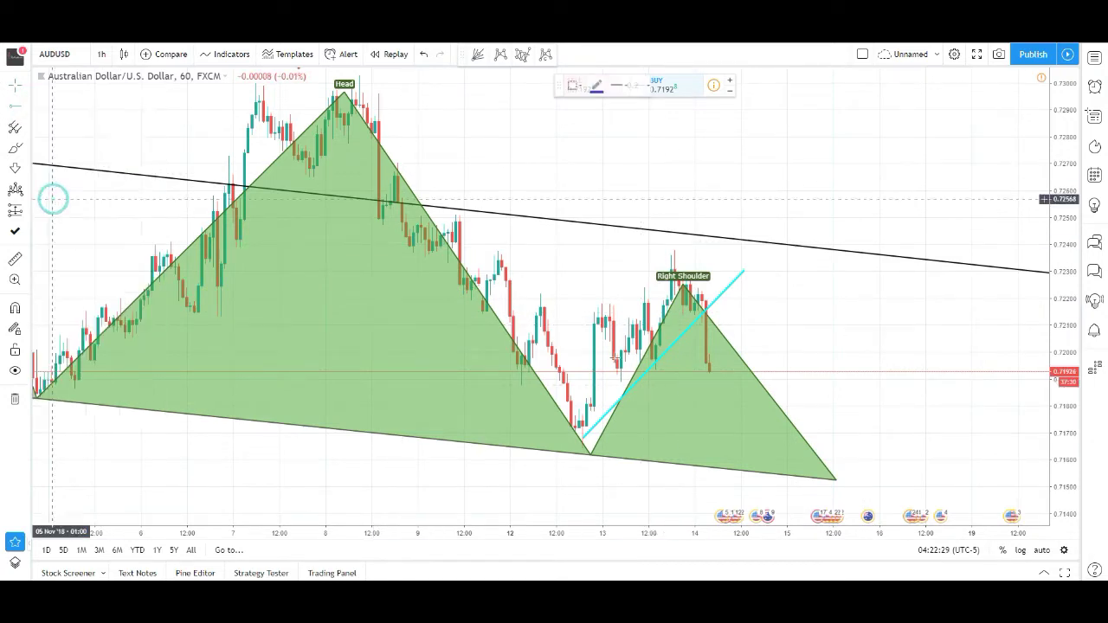
{"action": "left_click", "coordinate": [521, 370]}
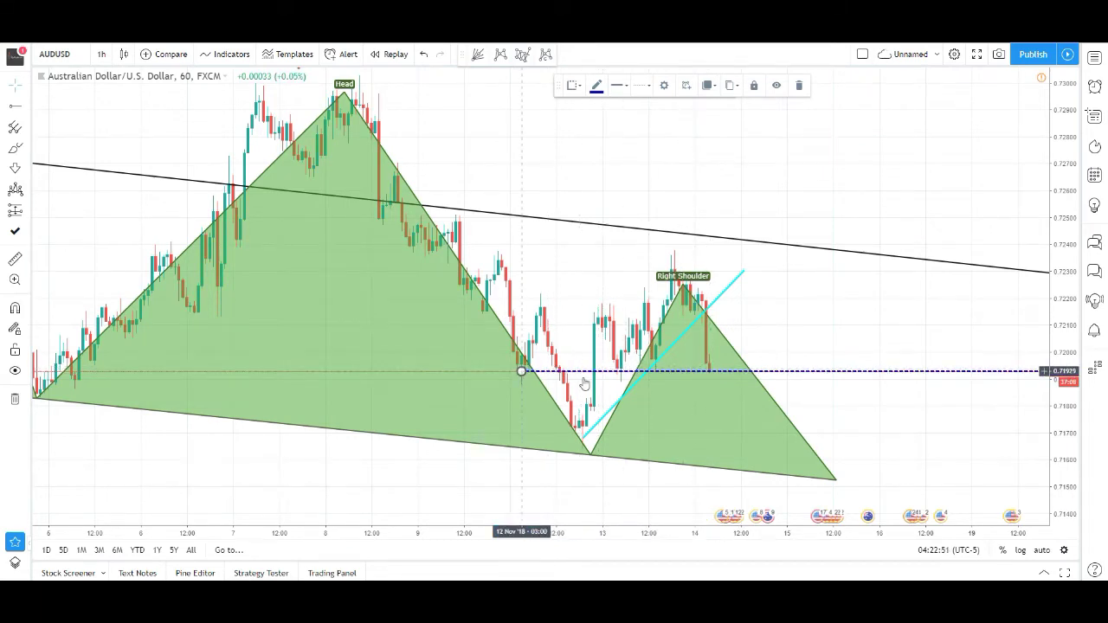
{"action": "scroll", "coordinate": [529, 382], "scroll_direction": "down", "scroll_amount": 2}
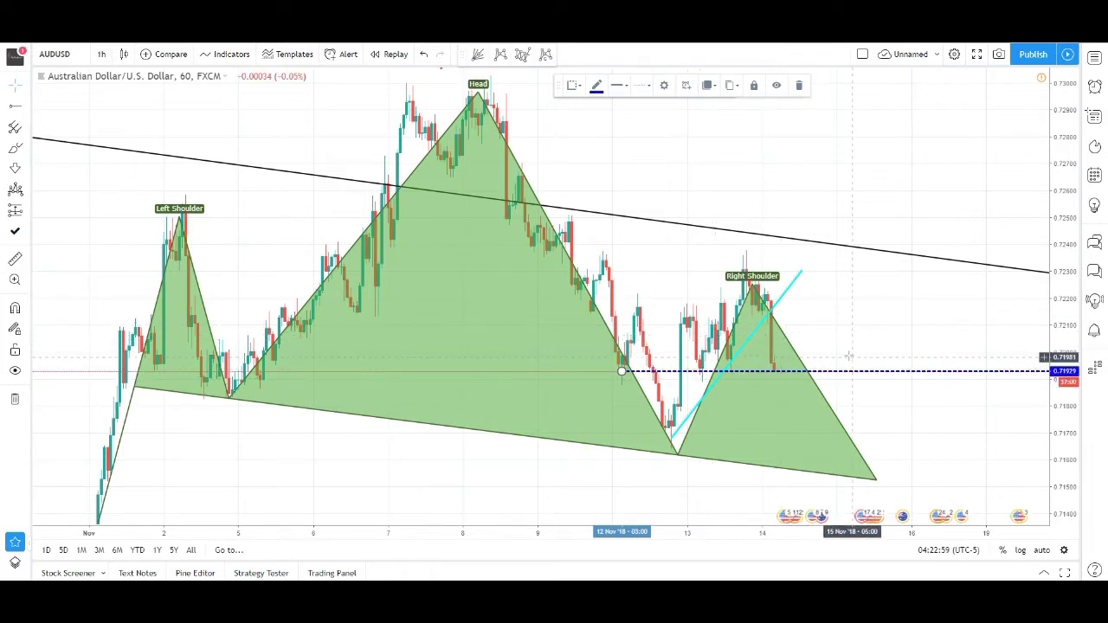
Place a horizontal ray at about 0.71725 starting from the 12 Nov '18 low, extending across the right shoulder
{"action": "left_click_drag", "start_coordinate": [849, 354], "coordinate": [853, 257]}
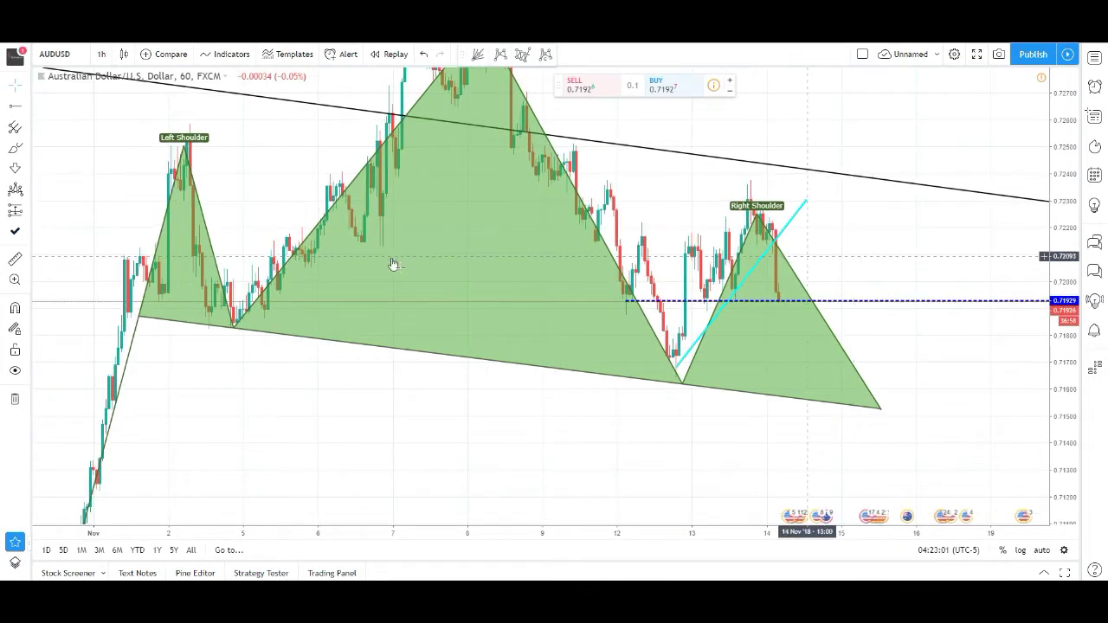
{"action": "left_click", "coordinate": [16, 106]}
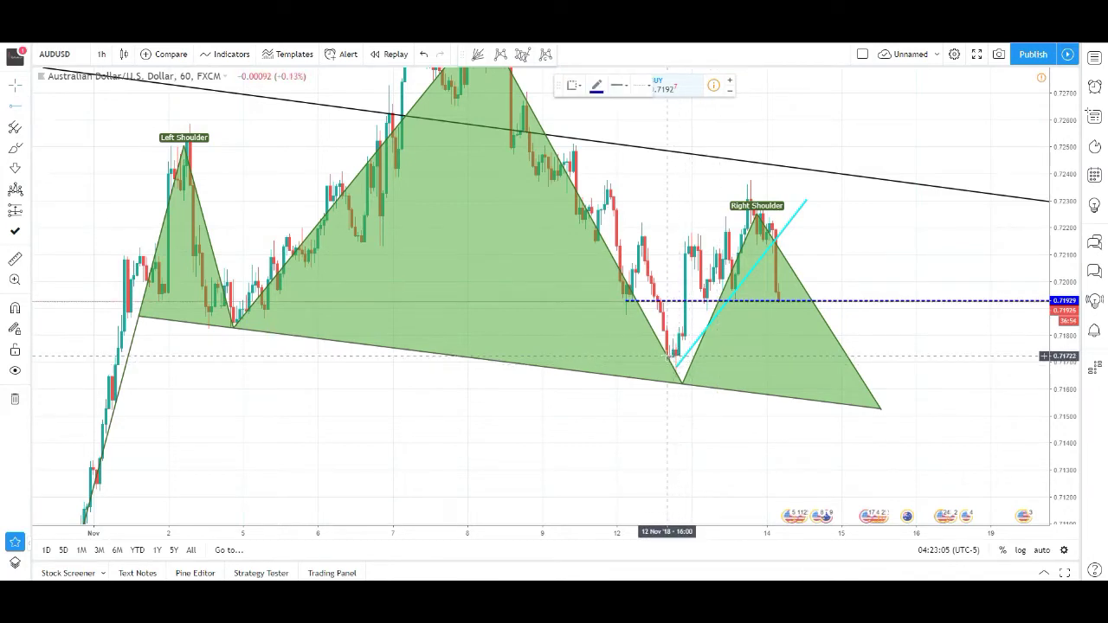
{"action": "left_click", "coordinate": [668, 355]}
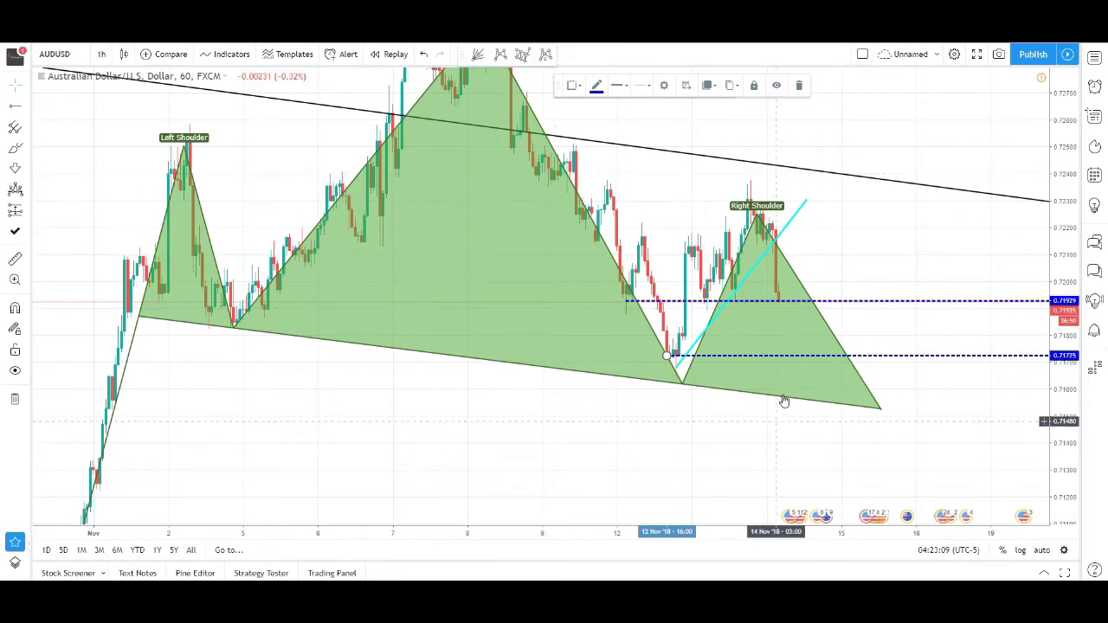
Place a horizontal ray at about 0.71388 starting from 16 Nov '18, beneath the end of the head and shoulders pattern
{"action": "scroll", "coordinate": [664, 421], "scroll_direction": "down", "scroll_amount": 5}
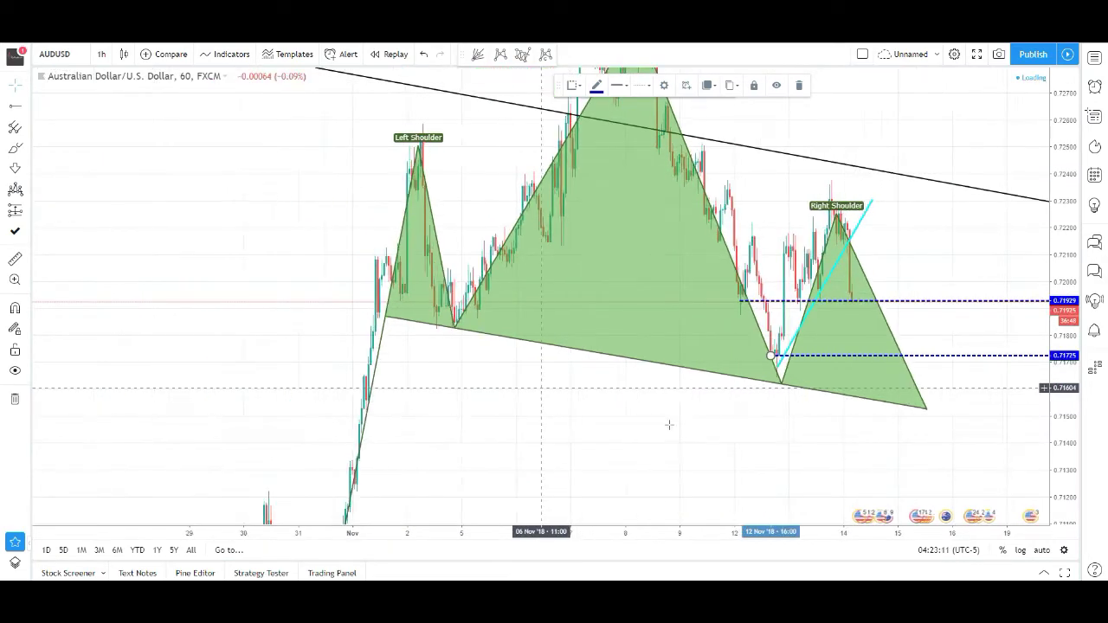
{"action": "left_click_drag", "start_coordinate": [725, 441], "coordinate": [641, 290]}
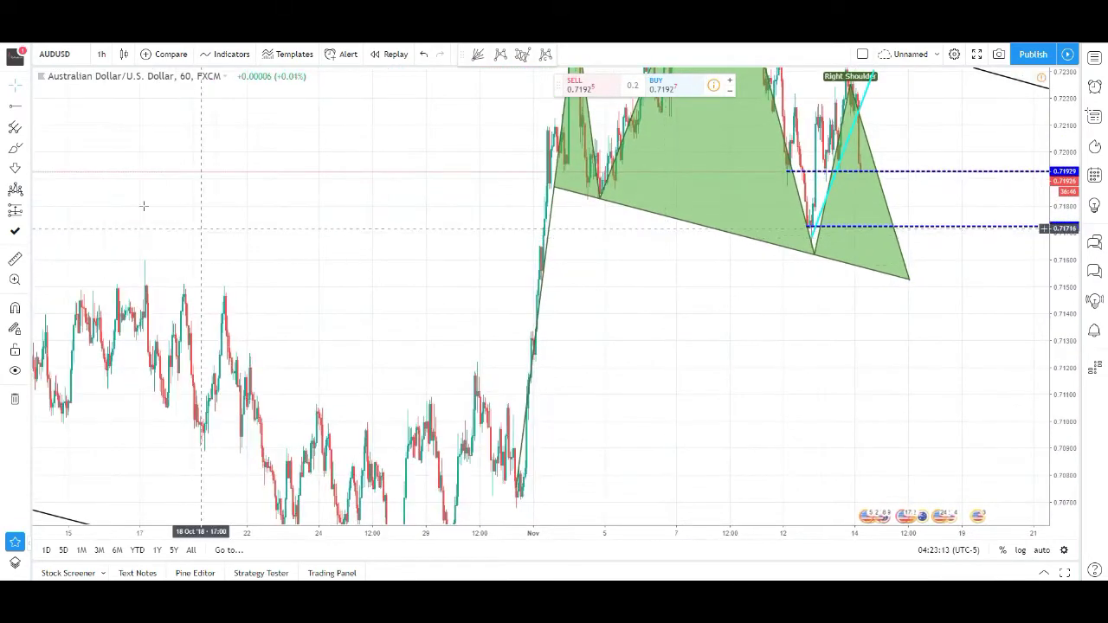
{"action": "left_click", "coordinate": [16, 103]}
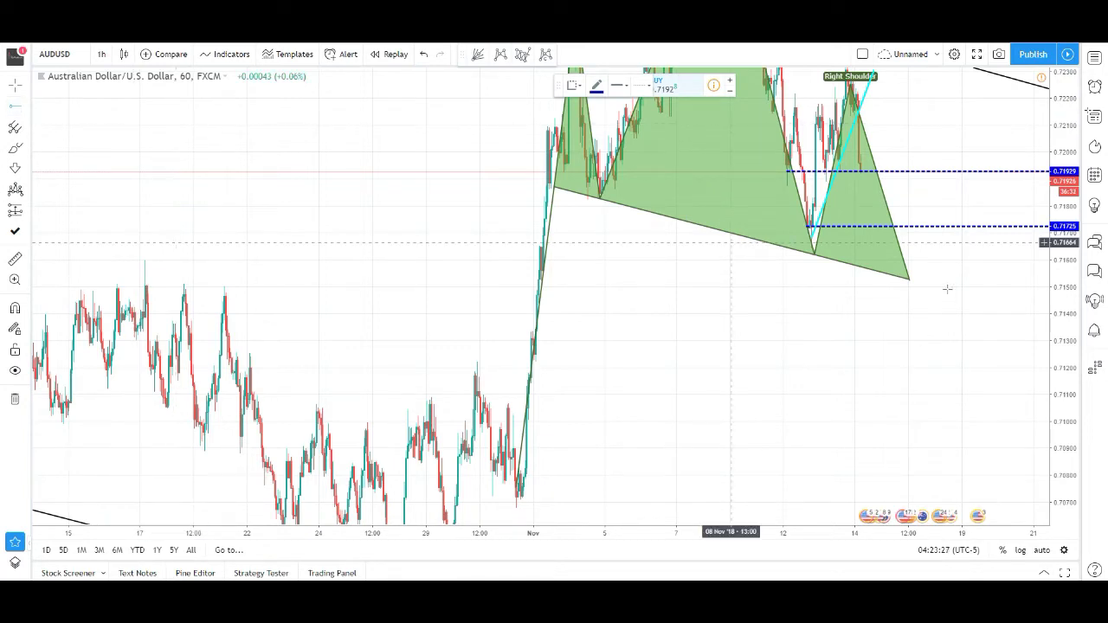
{"action": "left_click", "coordinate": [934, 316]}
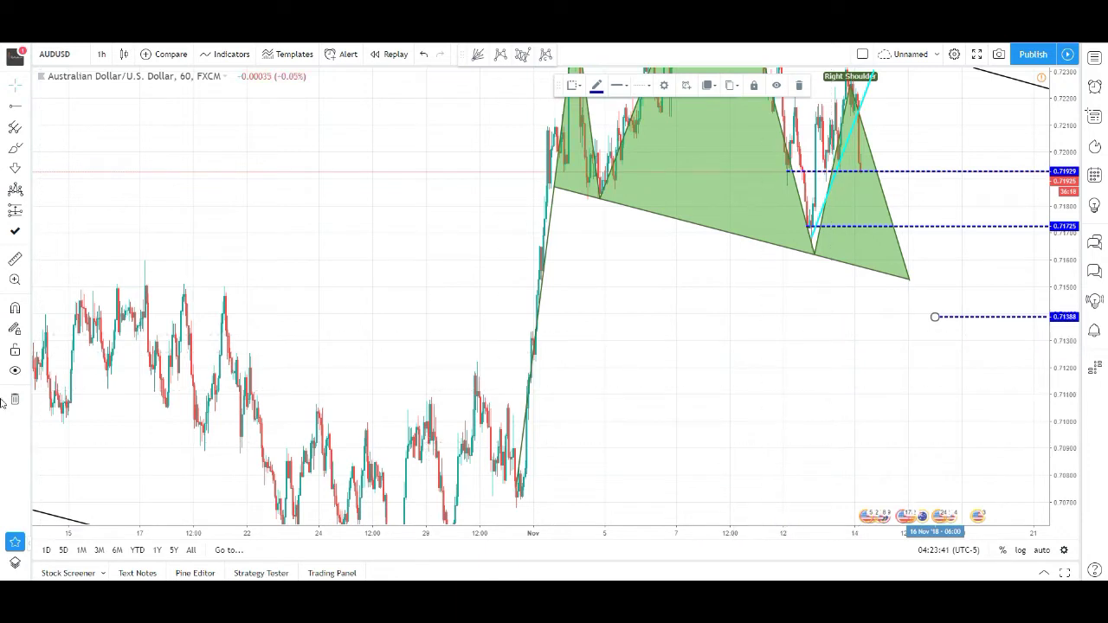
Place a horizontal ray at about 0.71480 from the 15 Oct '18 high and delete the short ray at 0.71388
{"action": "left_click", "coordinate": [15, 106]}
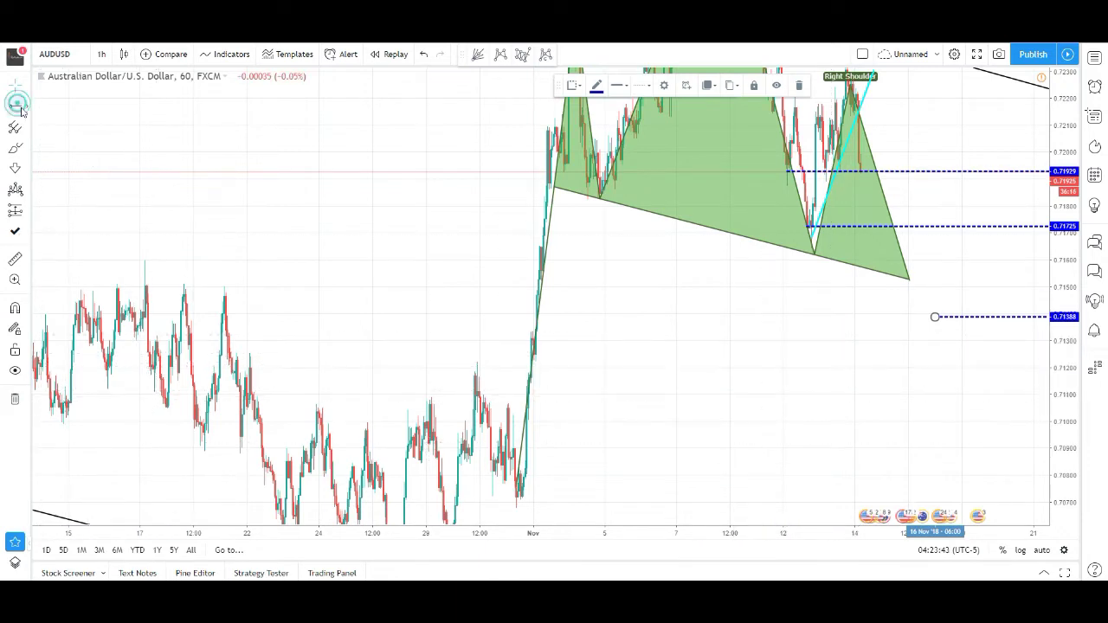
{"action": "left_click", "coordinate": [81, 292]}
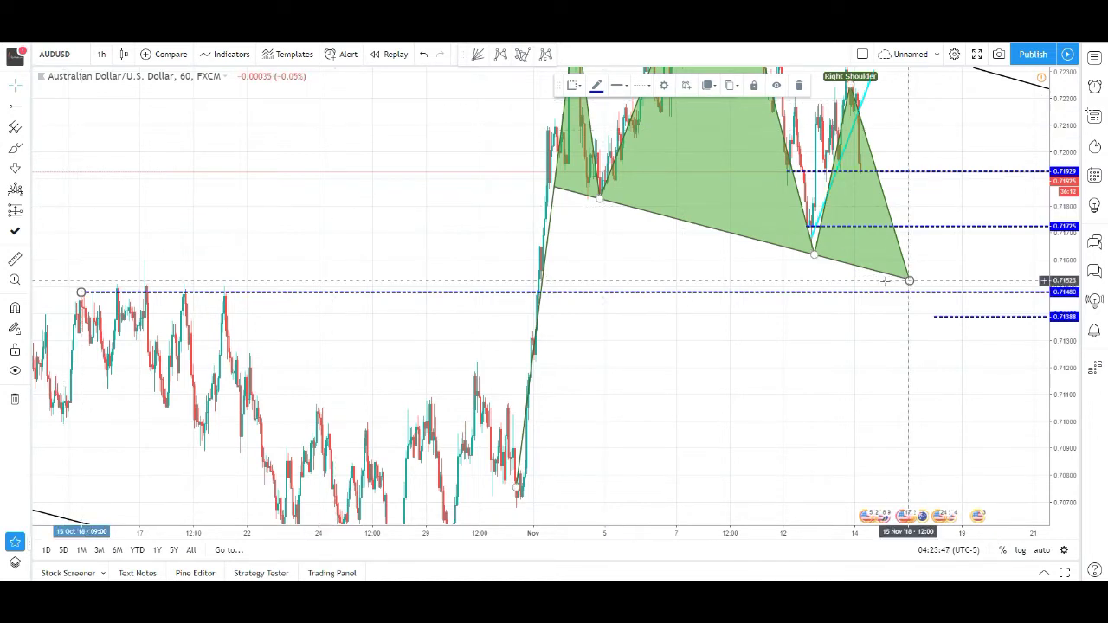
{"action": "left_click", "coordinate": [1002, 318]}
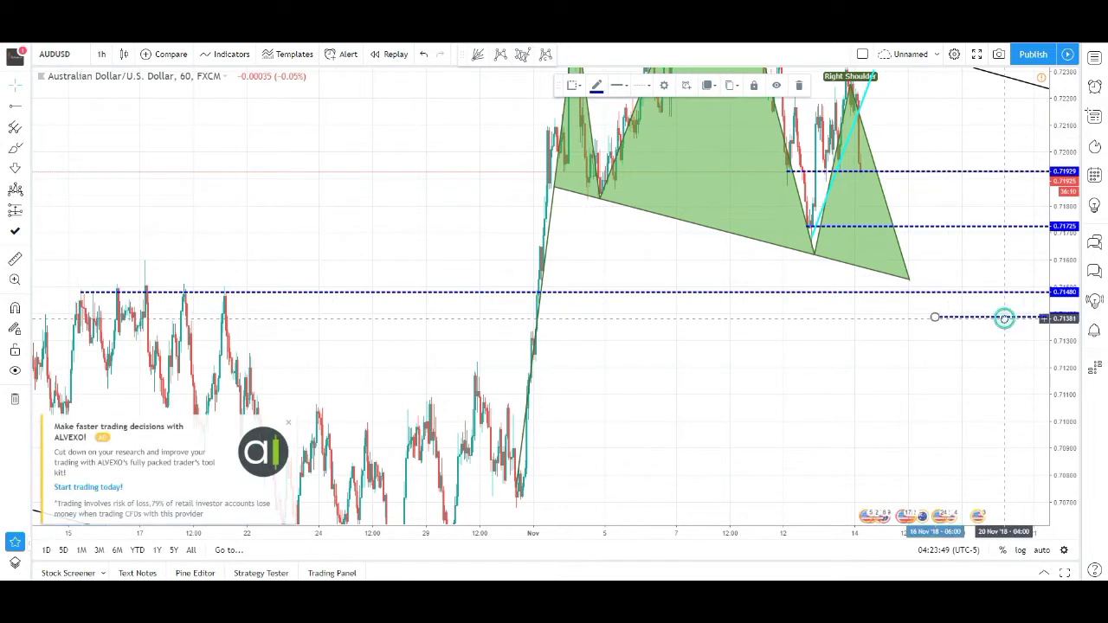
{"action": "key", "text": "Delete"}
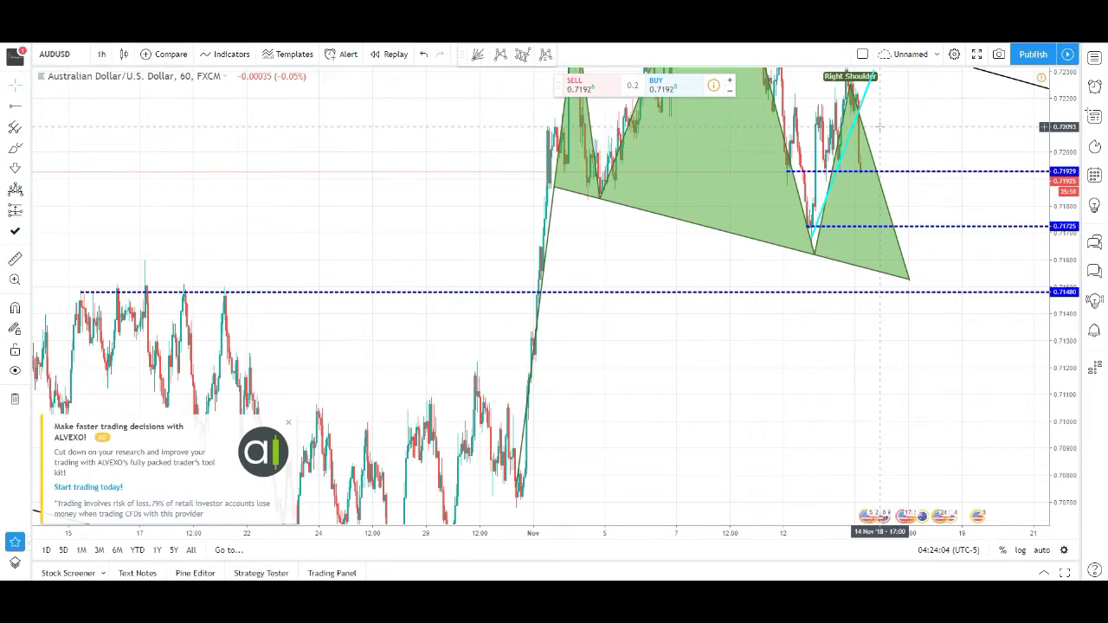
Place a horizontal ray at about 0.71818 starting from the 2 Nov '18 low after the left shoulder
{"action": "left_click_drag", "start_coordinate": [927, 94], "coordinate": [875, 277]}
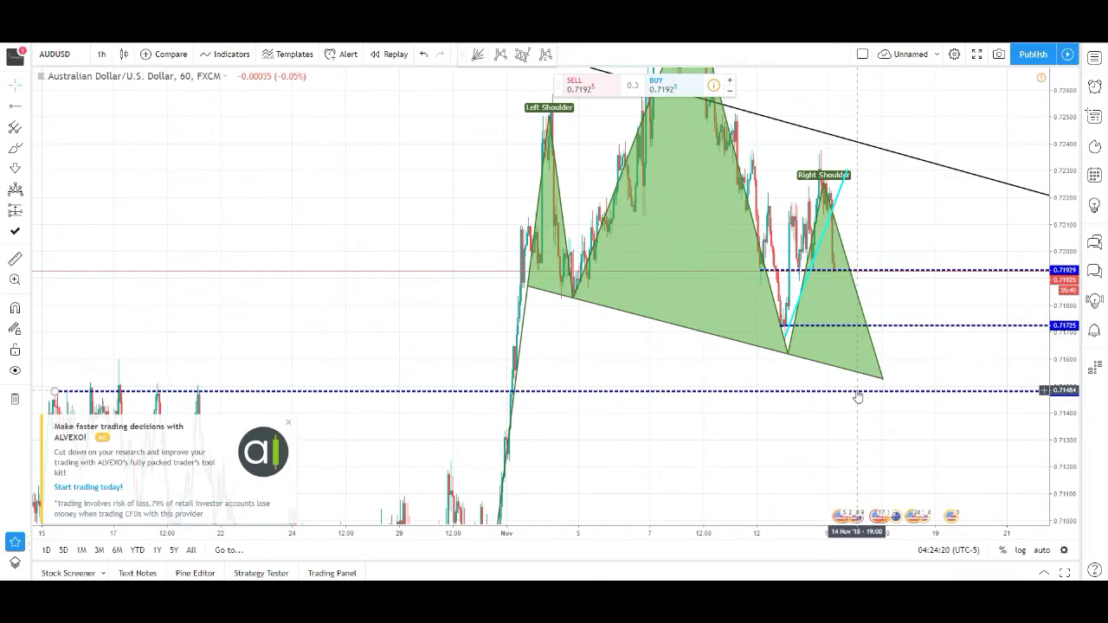
{"action": "left_click", "coordinate": [15, 105]}
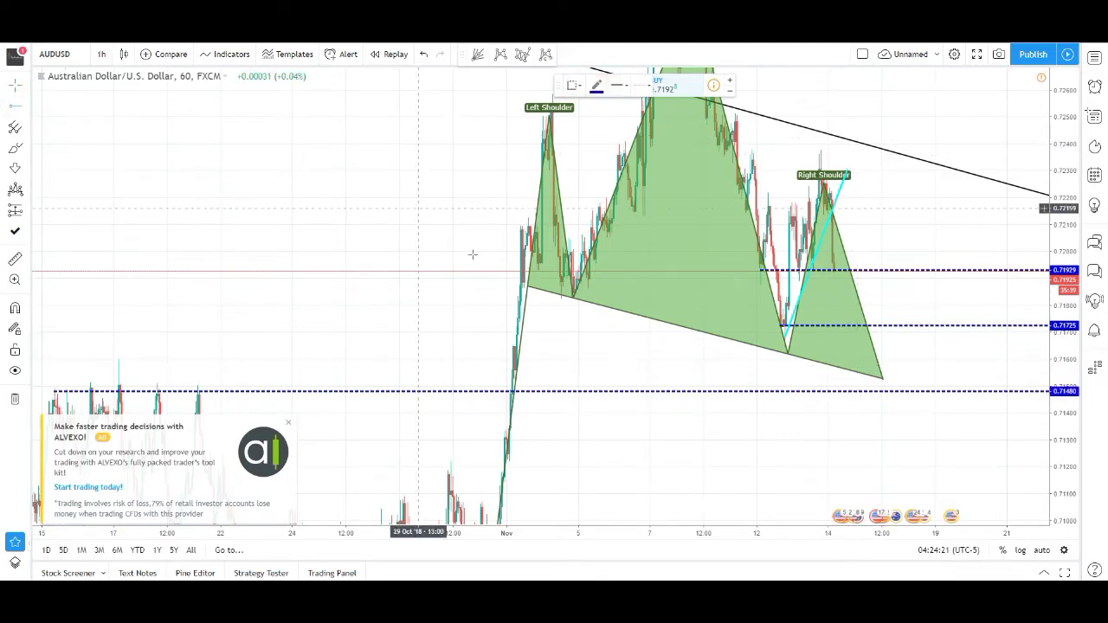
{"action": "left_click", "coordinate": [560, 299]}
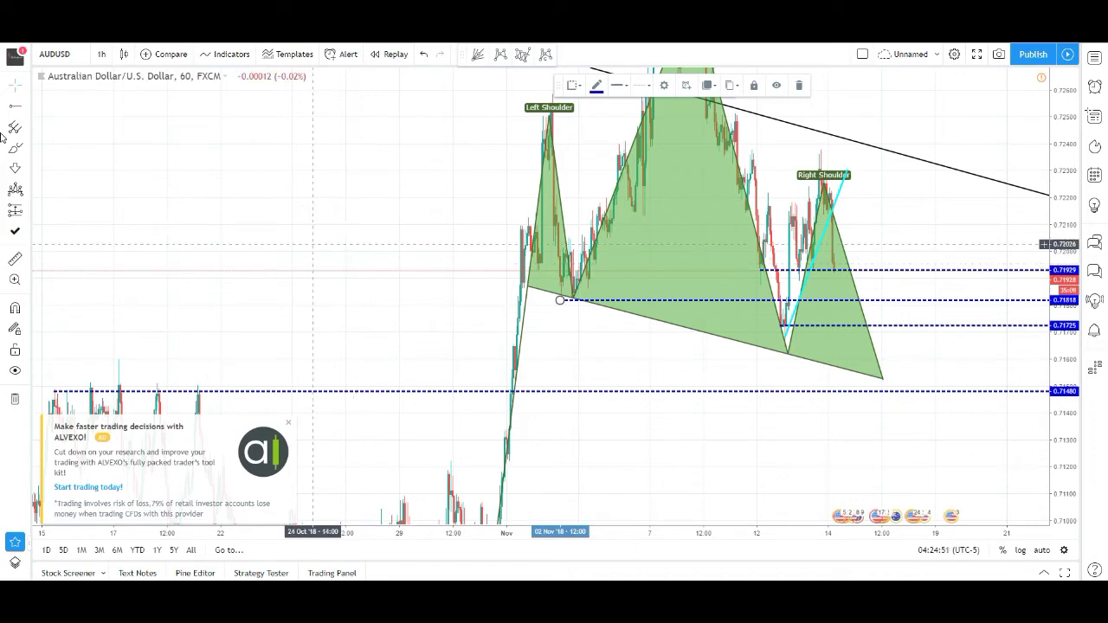
Examine the price action around the right shoulder and the horizontal levels beneath it
{"action": "scroll", "coordinate": [326, 235], "scroll_direction": "right", "scroll_amount": 5}
{"action": "scroll", "coordinate": [329, 234], "scroll_direction": "up", "scroll_amount": 2}
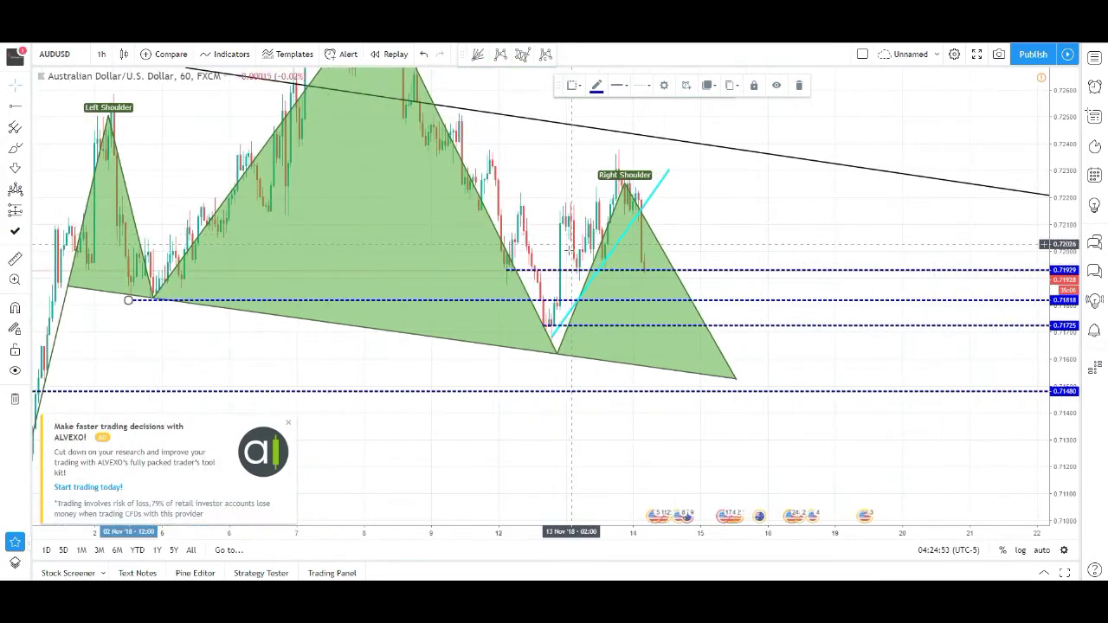
{"action": "left_click_drag", "start_coordinate": [708, 235], "coordinate": [881, 158]}
{"action": "scroll", "coordinate": [846, 186], "scroll_direction": "up", "scroll_amount": 4}
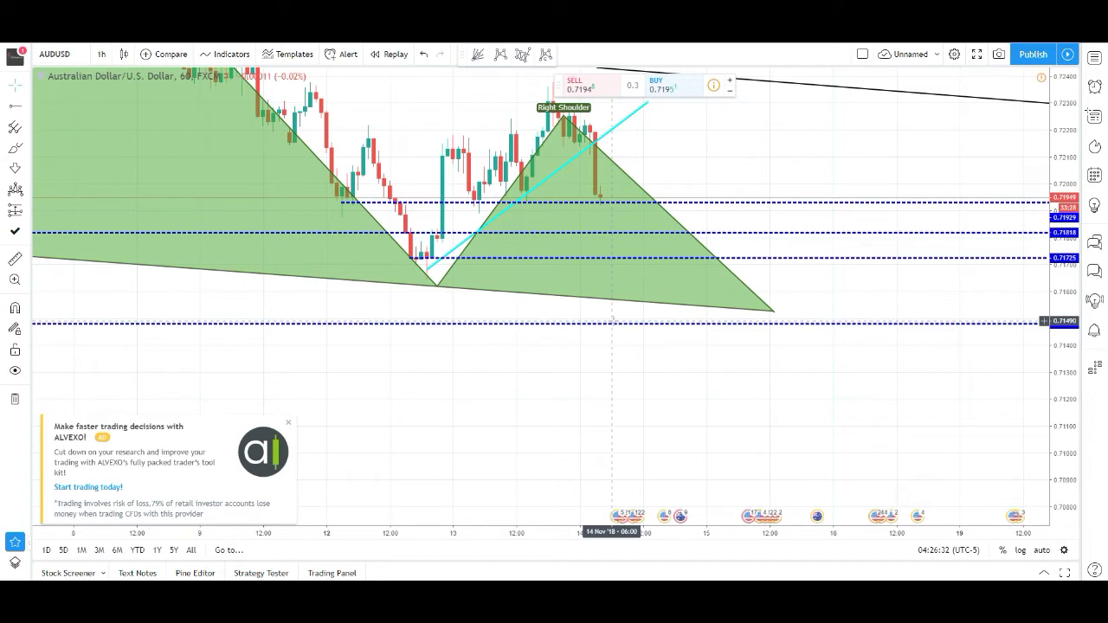
{"action": "scroll", "coordinate": [661, 329], "scroll_direction": "up", "scroll_amount": 1}
{"action": "scroll", "coordinate": [661, 331], "scroll_direction": "down", "scroll_amount": 1}
{"action": "scroll", "coordinate": [661, 331], "scroll_direction": "down", "scroll_amount": 2}
{"action": "left_click_drag", "start_coordinate": [854, 168], "coordinate": [844, 178]}
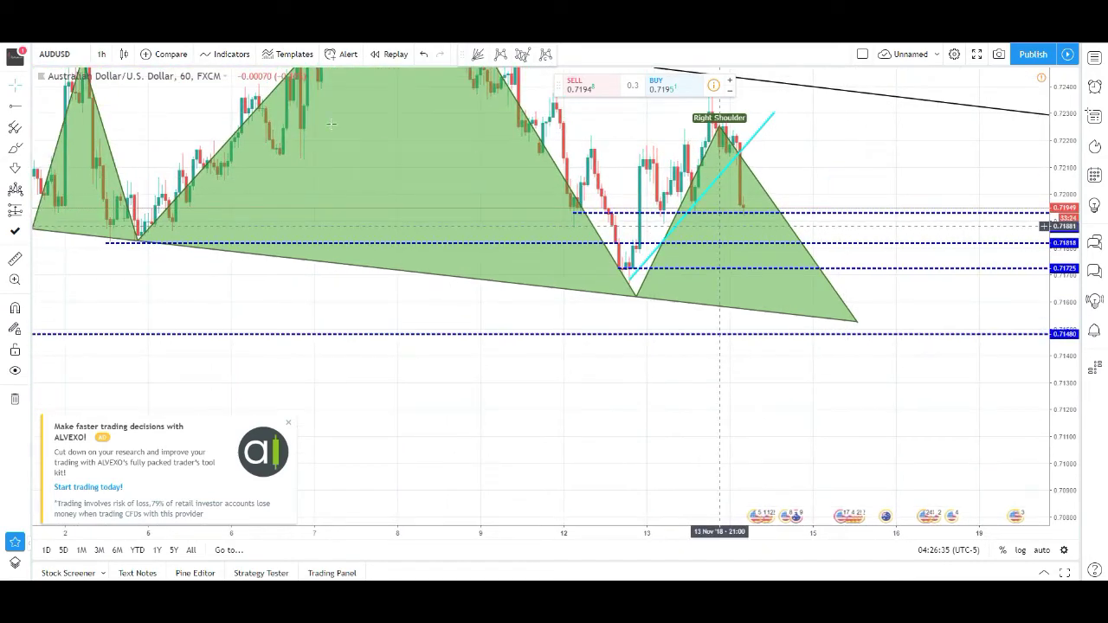
Place a horizontal ray at the 6 Nov '18 low and move its start to the 5 Nov '18 high at about 0.72159
{"action": "key", "text": "alt+t"}
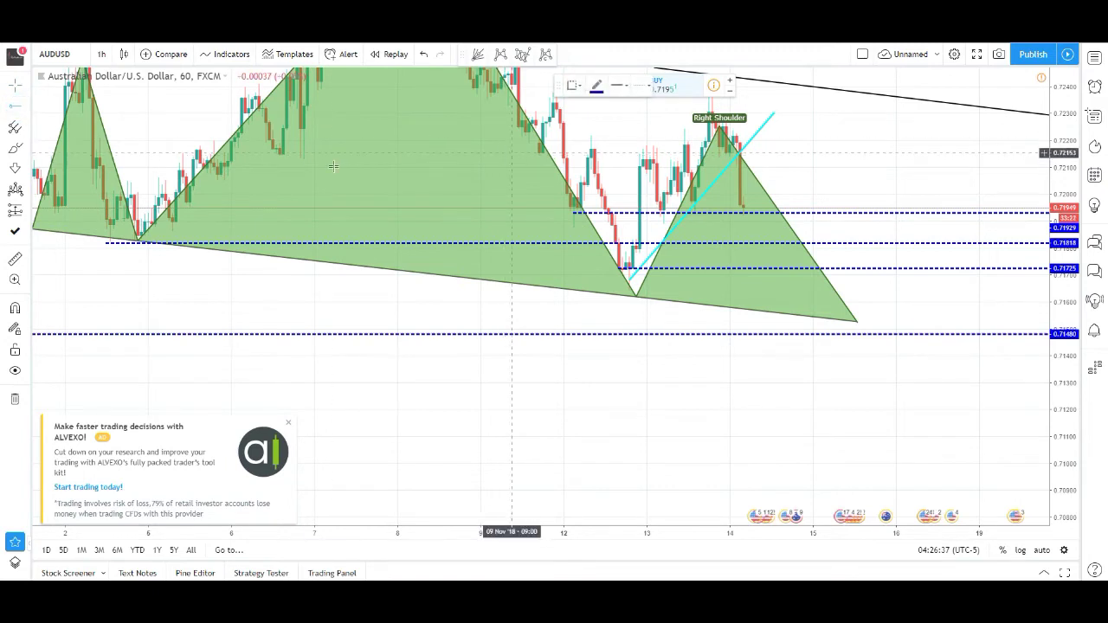
{"action": "left_click", "coordinate": [273, 155]}
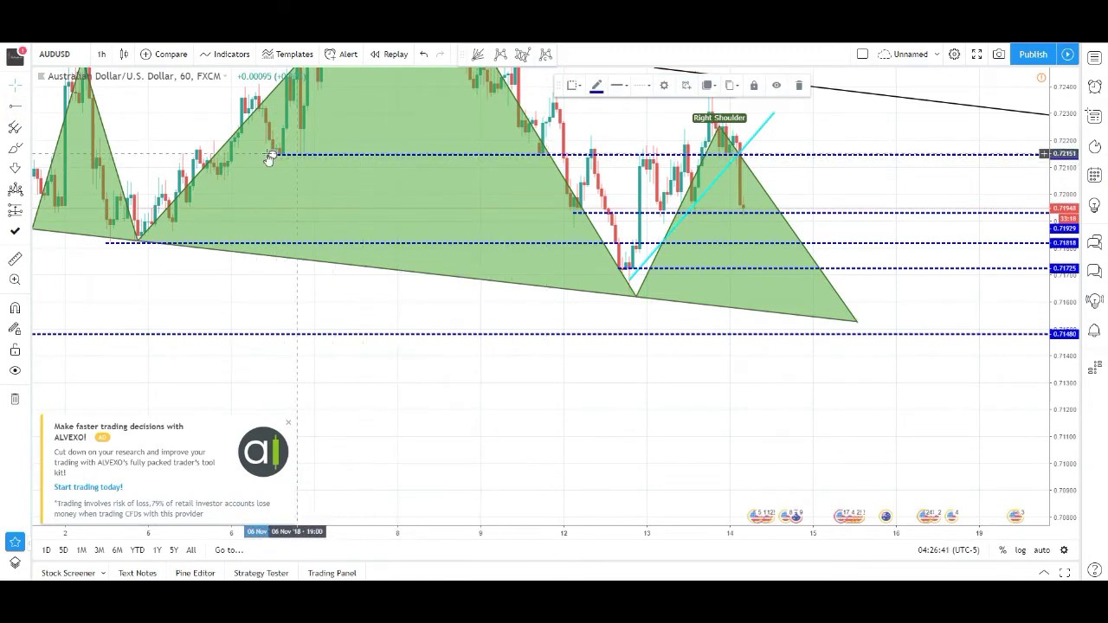
{"action": "left_click_drag", "start_coordinate": [272, 155], "coordinate": [196, 154]}
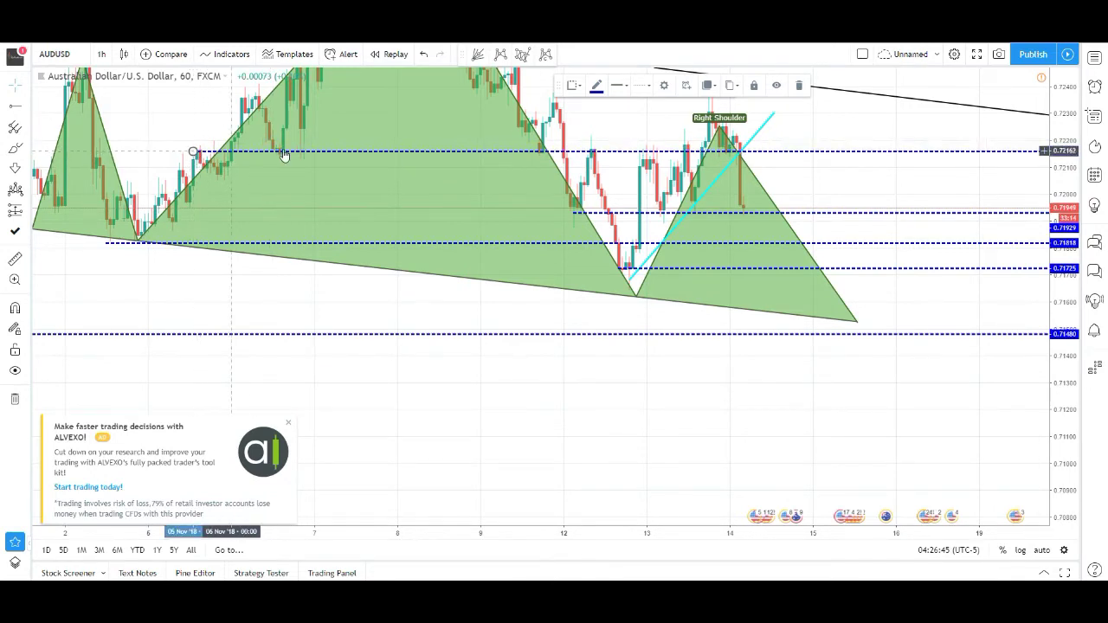
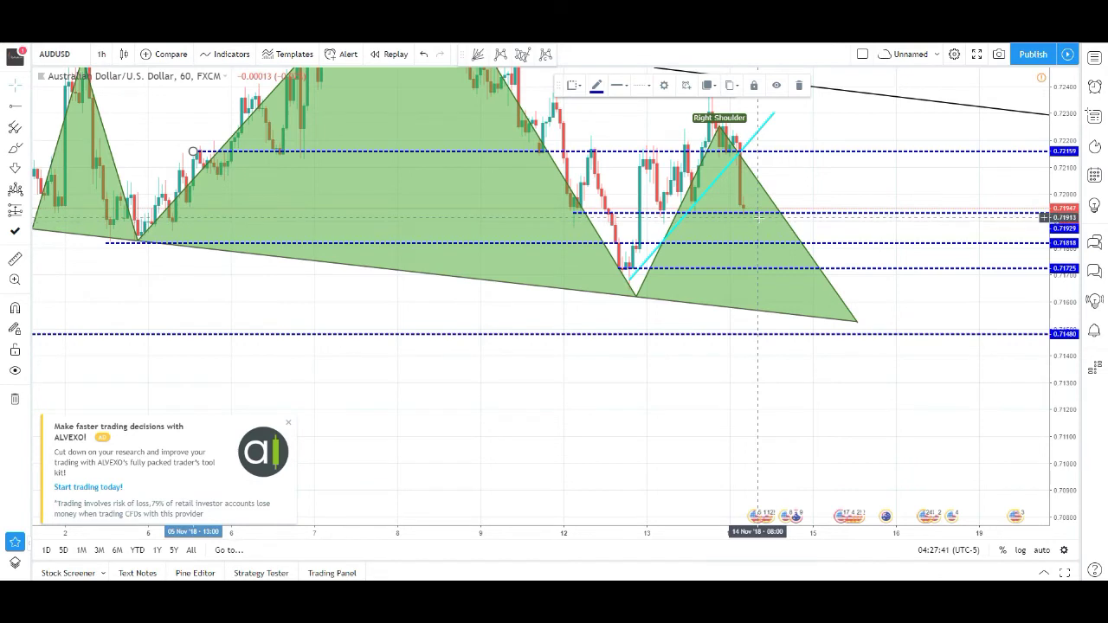
{"action": "scroll", "coordinate": [758, 223], "scroll_direction": "up", "scroll_amount": 2}
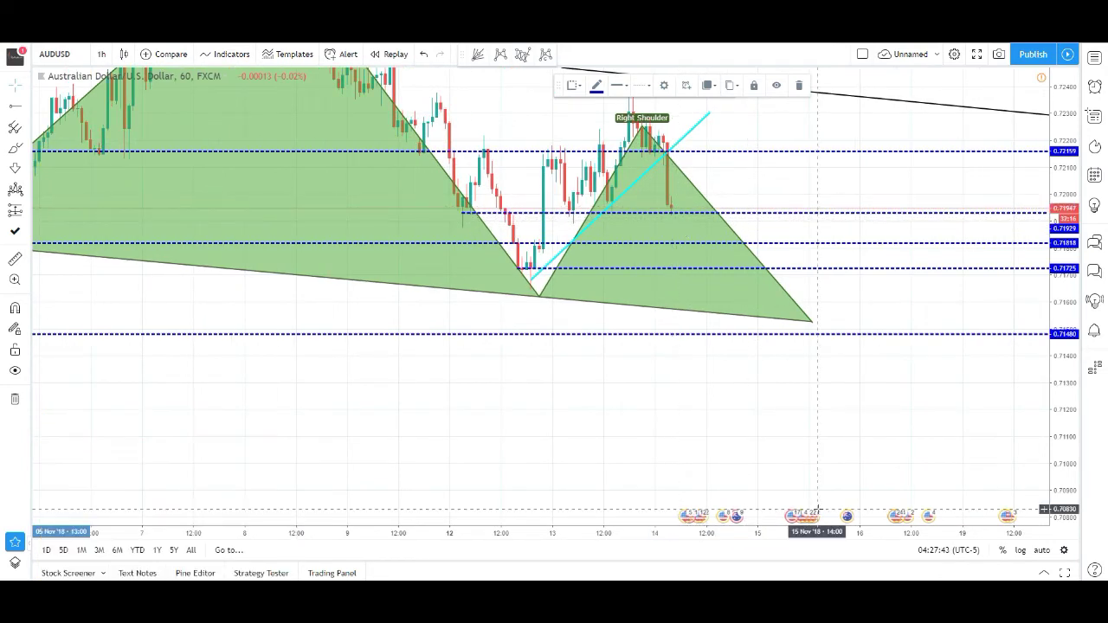